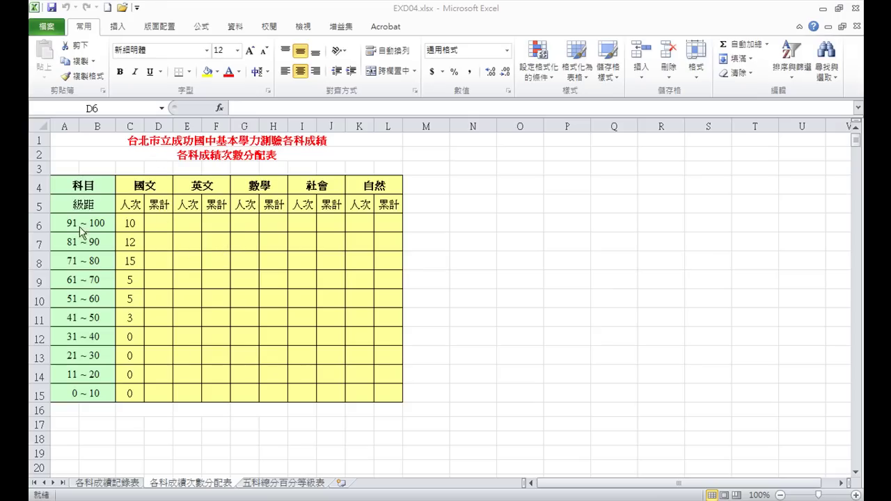
# - Enter =SUM(C6:C6) in D6 so the first 國文 累計 value shows 10
pyautogui.click(158, 223)
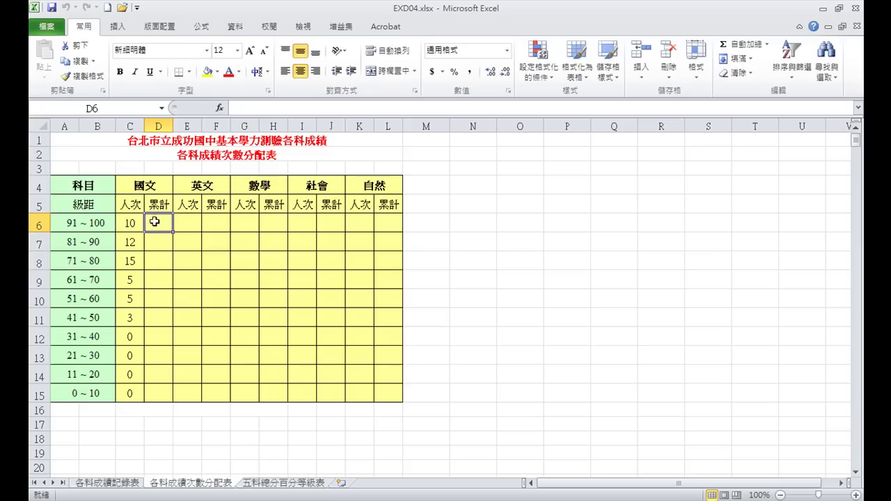
pyautogui.click(752, 53)
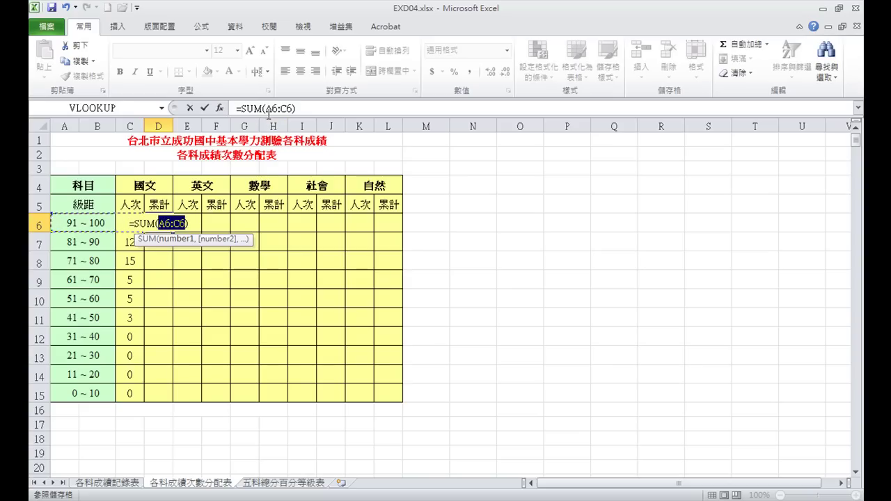
pyautogui.moveTo(266, 109); pyautogui.dragTo(280, 109)
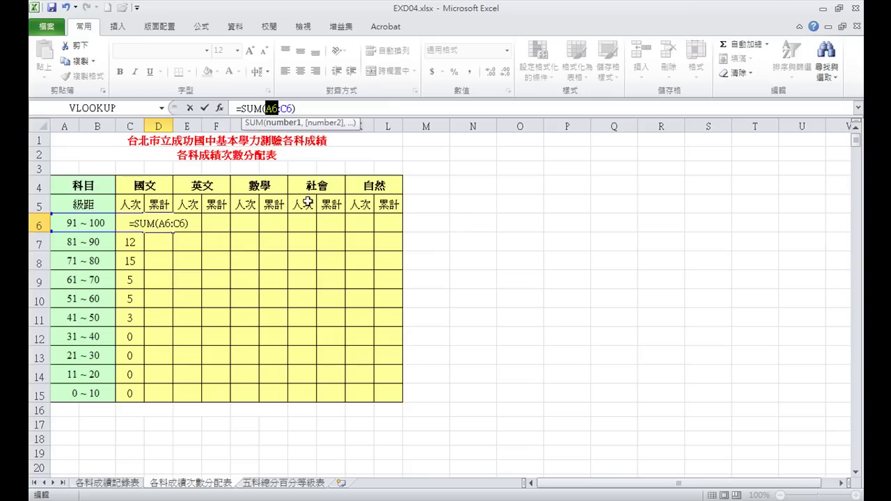
pyautogui.click(129, 223)
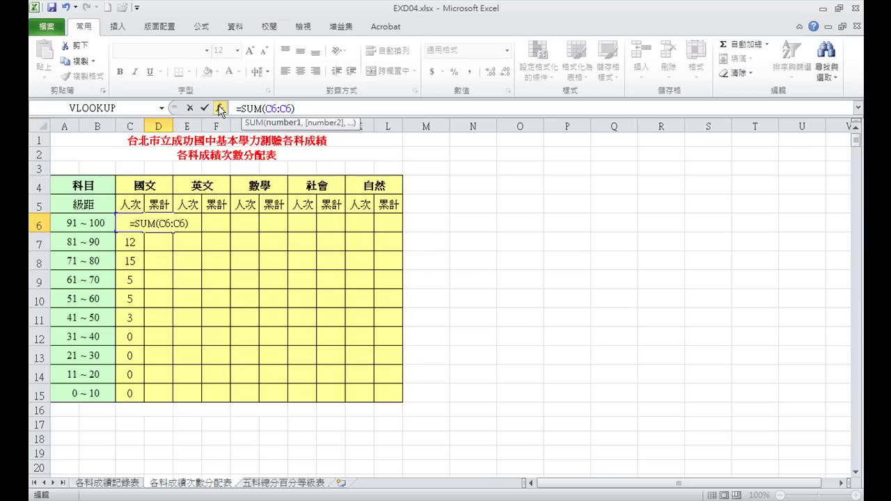
pyautogui.click(205, 108)
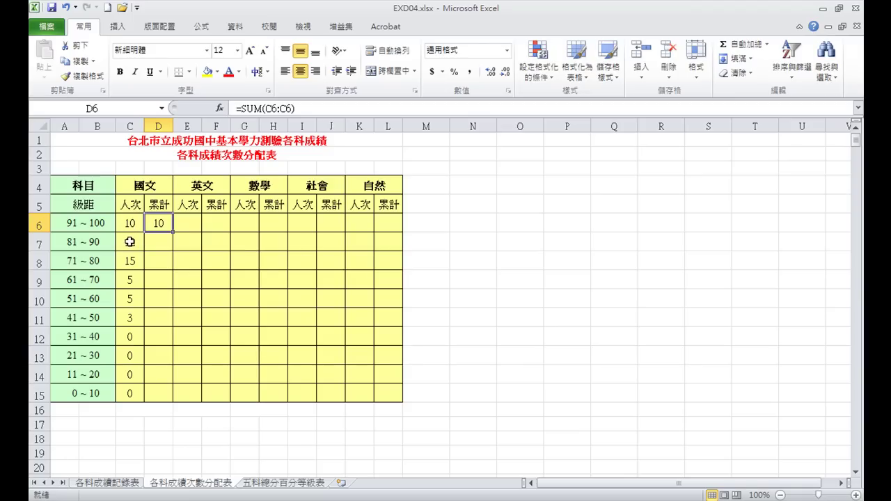
# - Rewrite D6 as =SUM(C$6:C6) and fill it to D15, giving running totals 10 to 50
pyautogui.moveTo(173, 233)
pyautogui.mouseDown()
pyautogui.moveTo(168, 250)
pyautogui.moveTo(157, 242)
pyautogui.mouseUp()
pyautogui.click(157, 241)
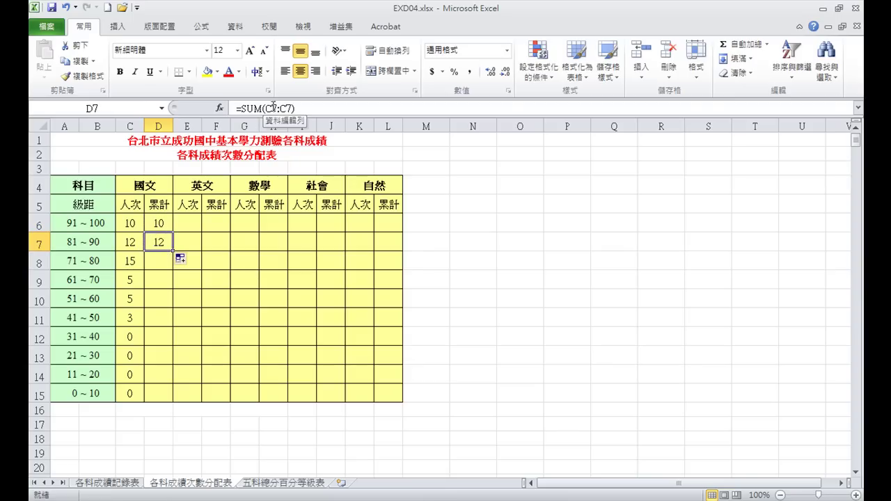
pyautogui.click(160, 221)
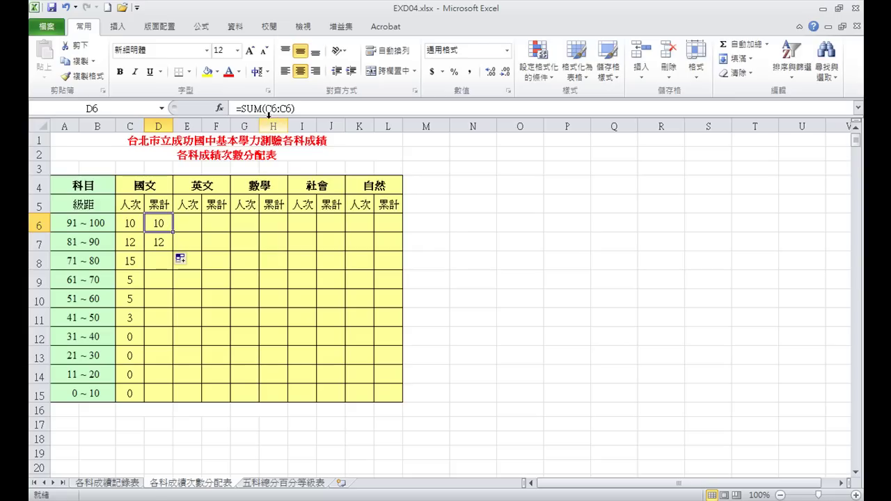
pyautogui.click(267, 108)
pyautogui.moveTo(267, 109); pyautogui.dragTo(272, 108)
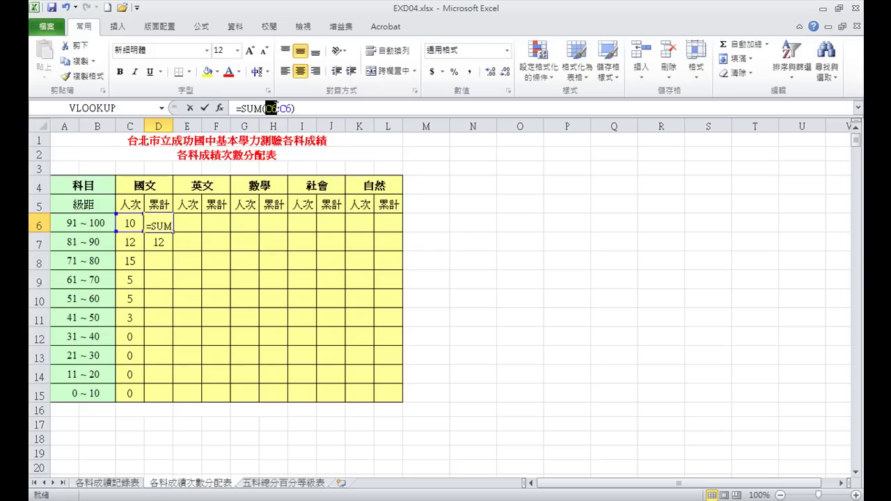
pyautogui.press('F4')
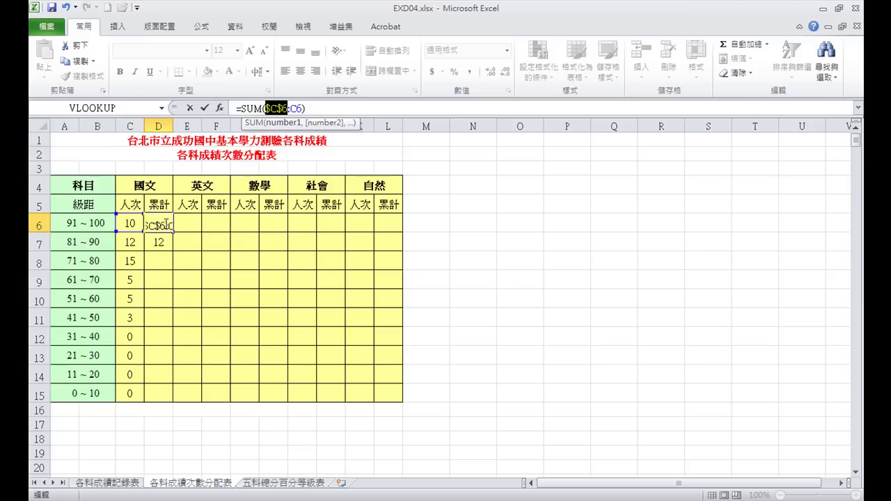
pyautogui.press('F4')
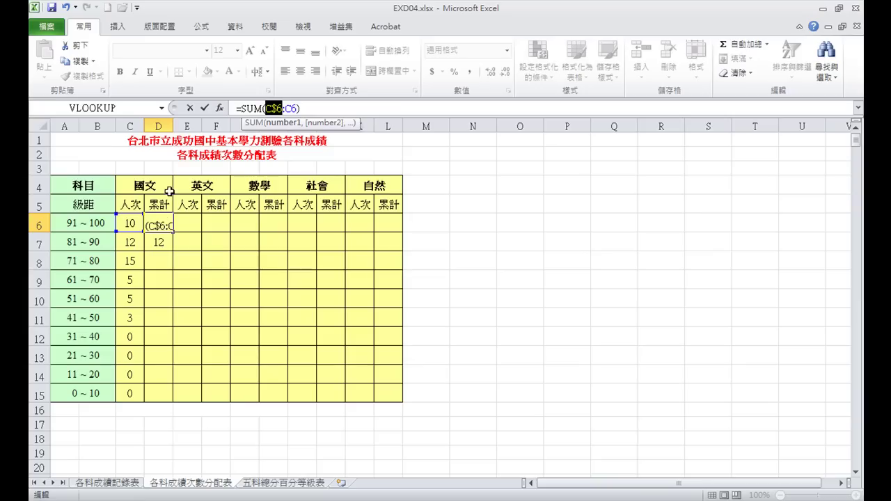
pyautogui.click(206, 109)
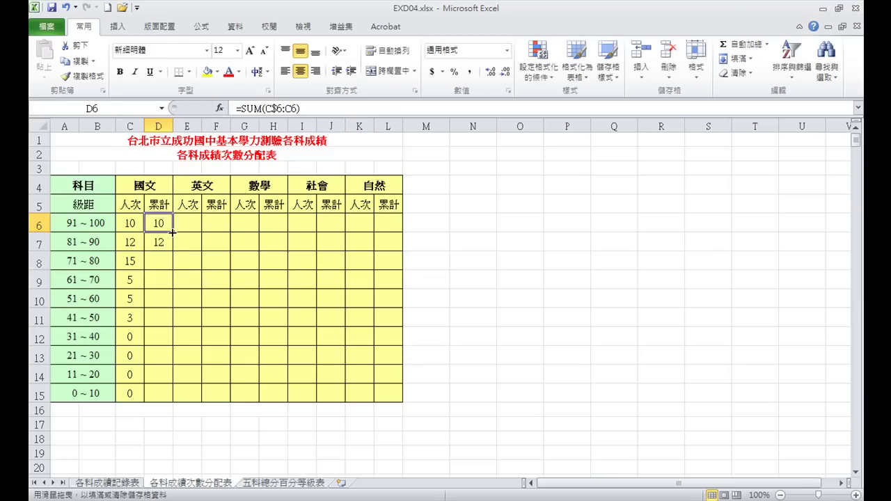
pyautogui.moveTo(172, 233); pyautogui.dragTo(165, 398)
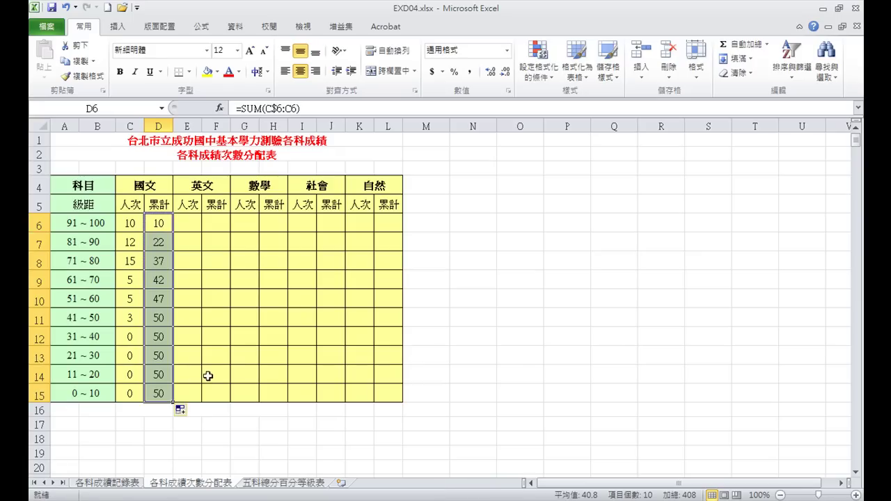
pyautogui.moveTo(129, 223); pyautogui.dragTo(162, 223)
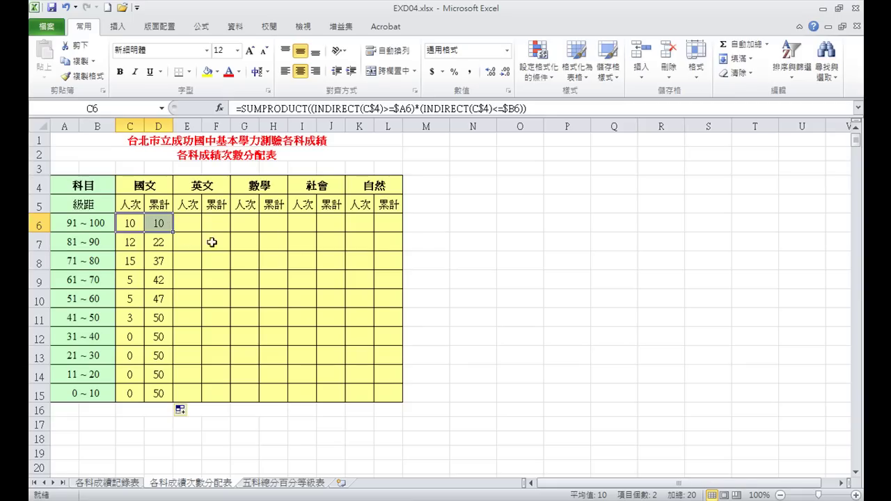
# - Copy the C6:D6 formulas across to column L and down to row 15, then go to 各科成績記錄表
pyautogui.moveTo(173, 231); pyautogui.dragTo(401, 231)
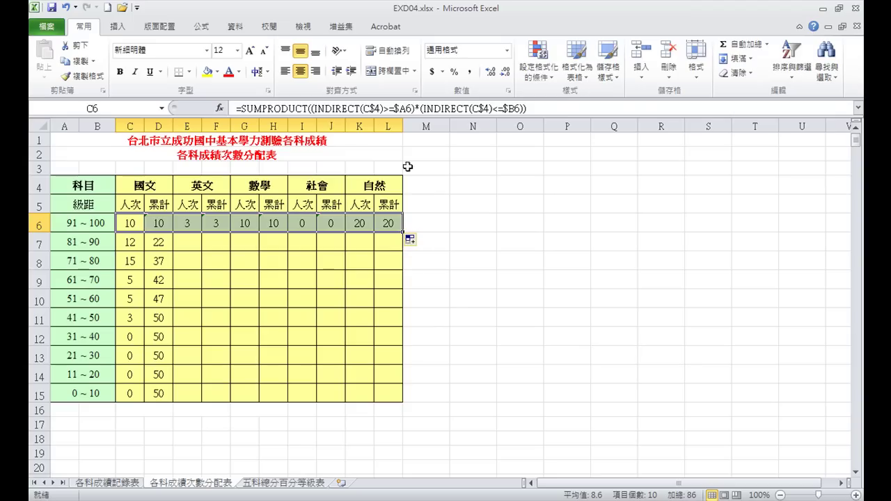
pyautogui.moveTo(403, 233); pyautogui.dragTo(382, 397)
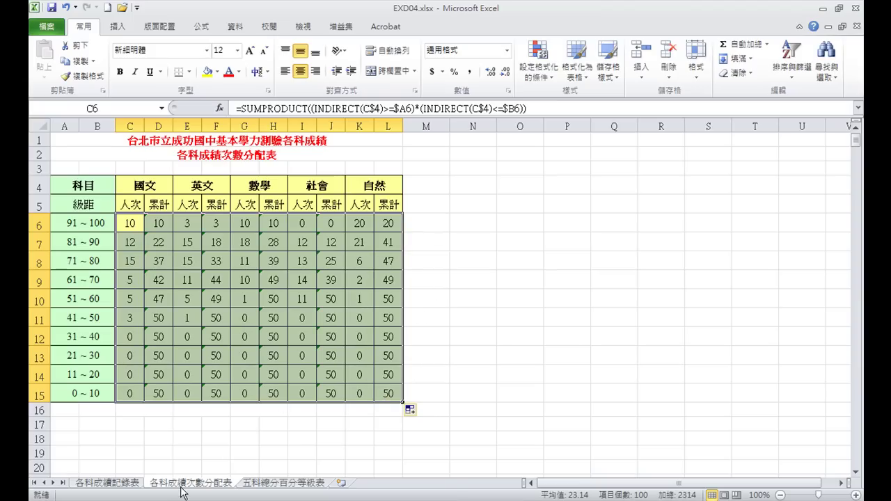
pyautogui.click(119, 487)
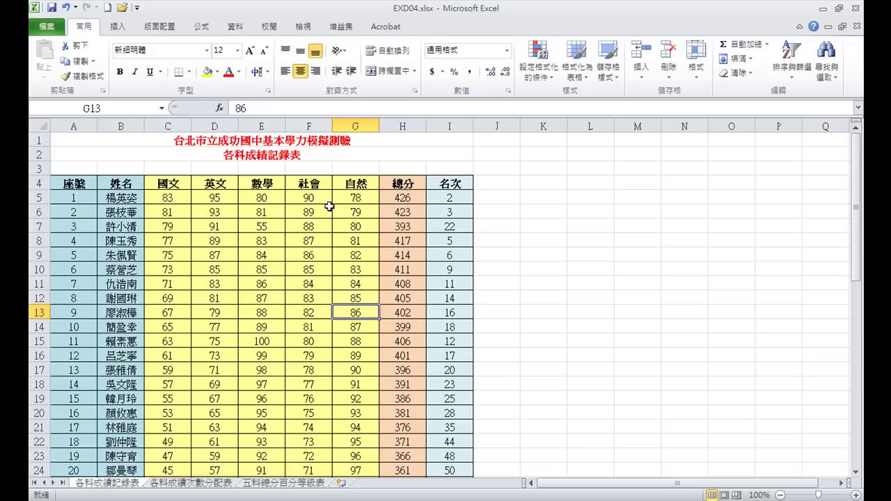
# - Select the score table A5:I54 and begin a new conditional formatting rule for it
pyautogui.click(78, 198)
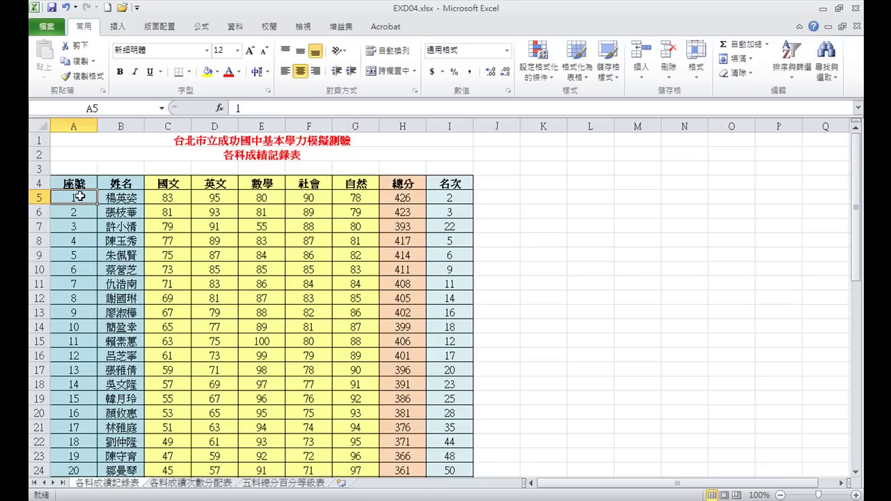
pyautogui.hotkey('ctrl', 'shift', 'End')
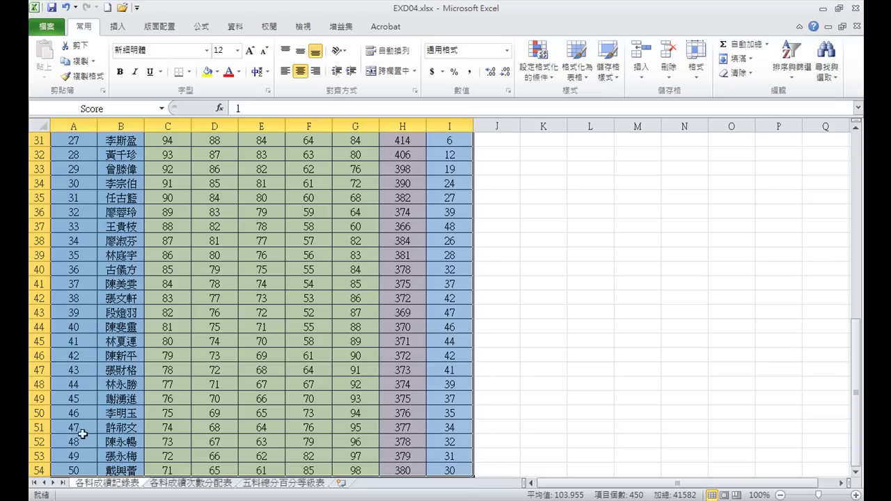
pyautogui.scroll(9, 359, 341)
pyautogui.scroll(1, 351, 272)
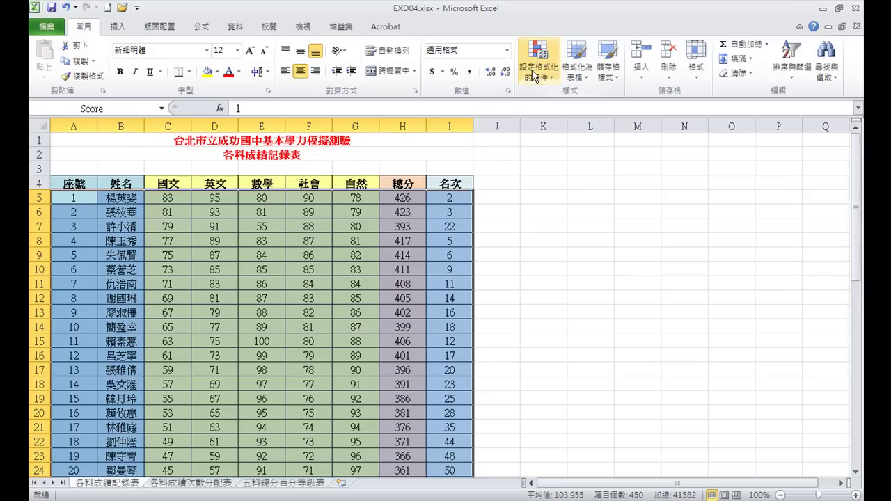
pyautogui.click(554, 82)
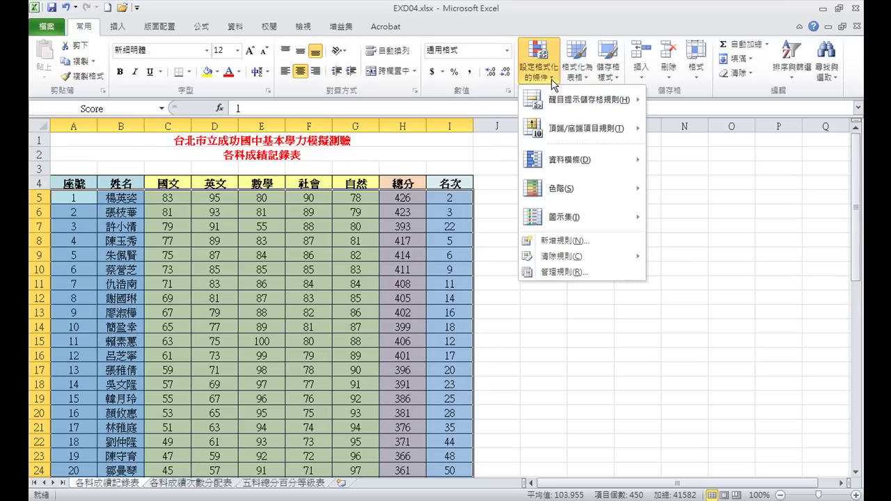
pyautogui.click(566, 241)
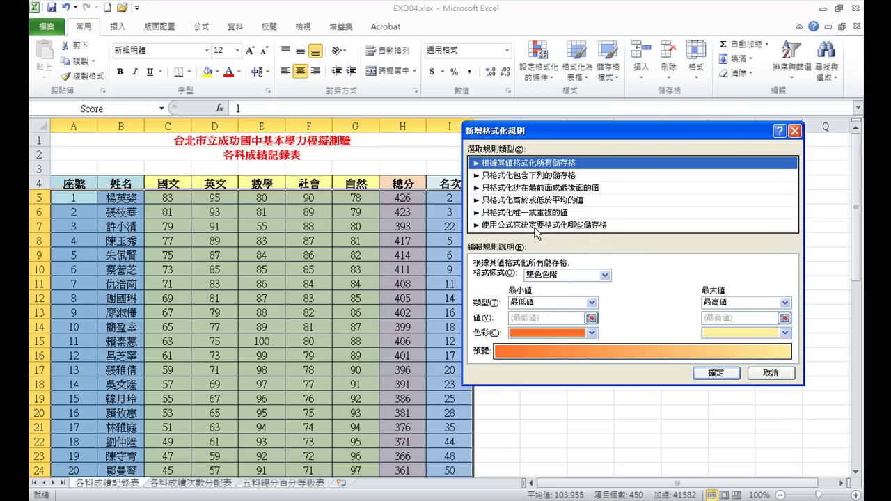
# - Make the rule formula-based and start the condition =and($I5<=10,countif()=0)
pyautogui.click(570, 225)
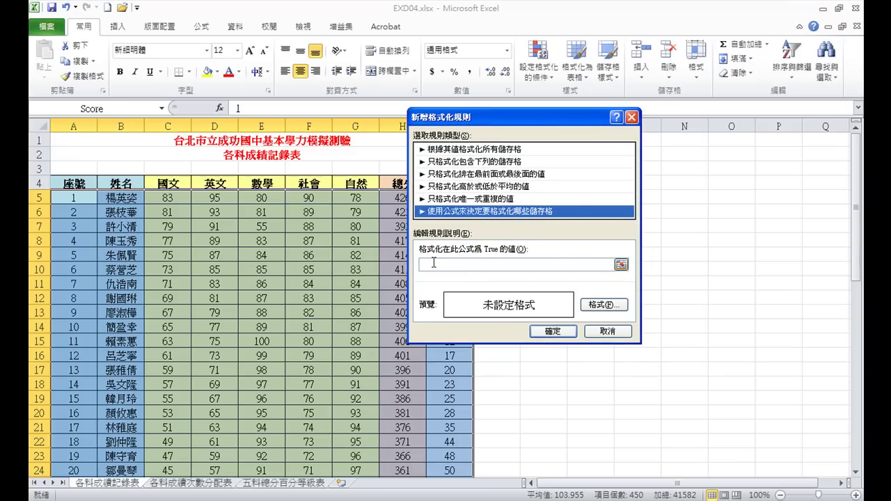
pyautogui.click(434, 263)
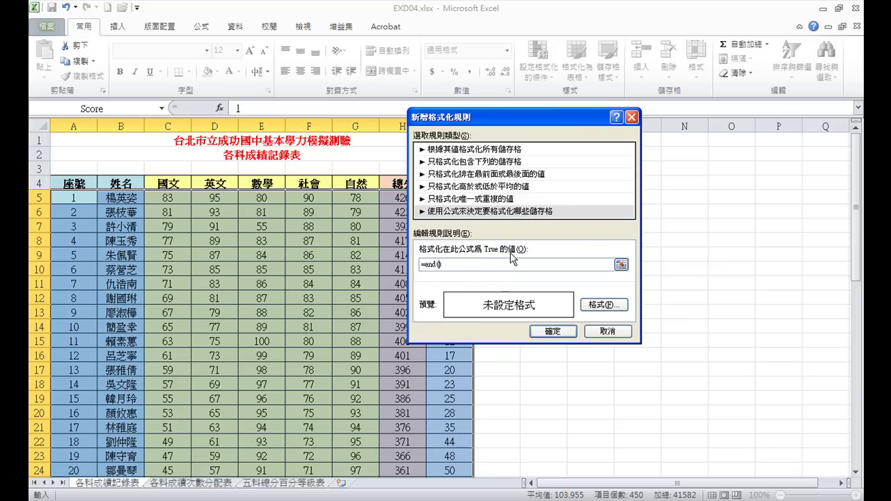
pyautogui.moveTo(523, 116); pyautogui.dragTo(608, 130)
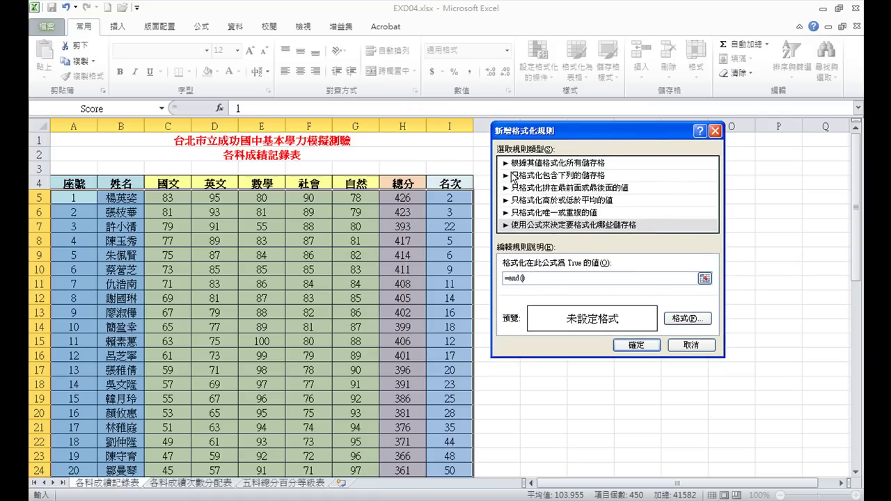
pyautogui.click(449, 200)
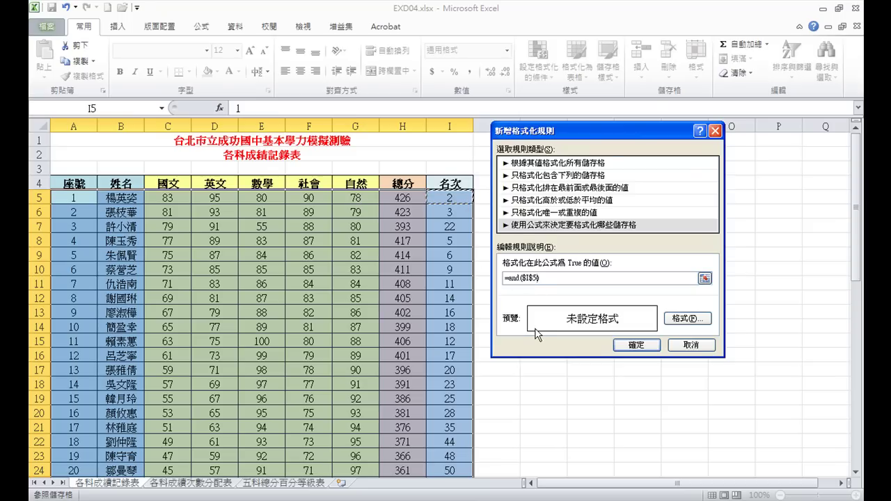
pyautogui.press('F4')
pyautogui.press('F4')
pyautogui.write('<=10,countif(')
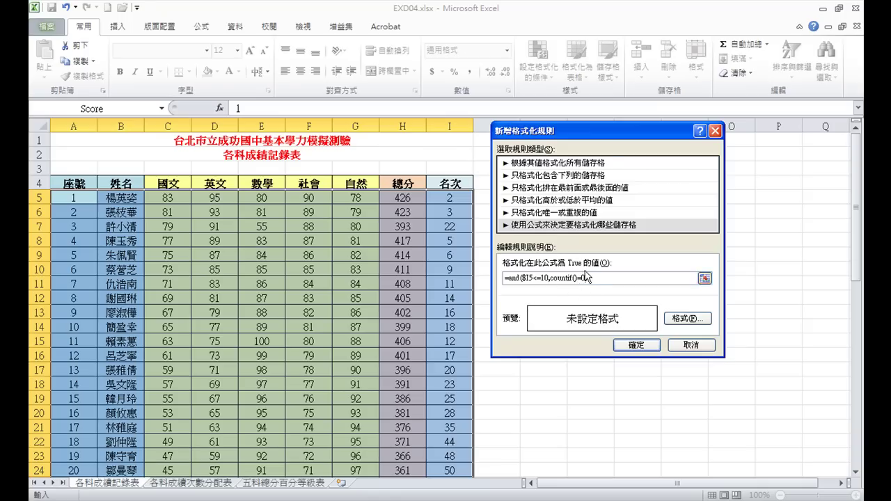
# - Give the COUNTIF the range $C5:$G5 and the criterion "<60"
pyautogui.click(575, 281)
pyautogui.moveTo(173, 198); pyautogui.dragTo(362, 200)
pyautogui.click(592, 279)
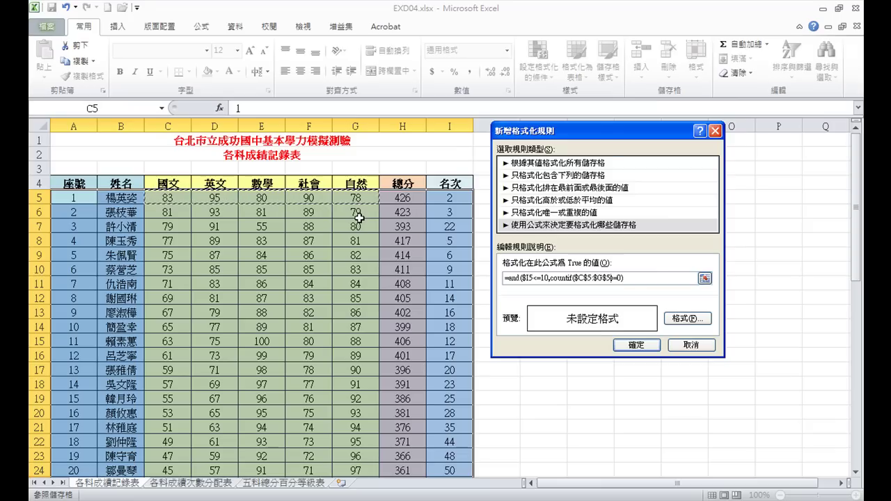
pyautogui.press('F4')
pyautogui.press('F4')
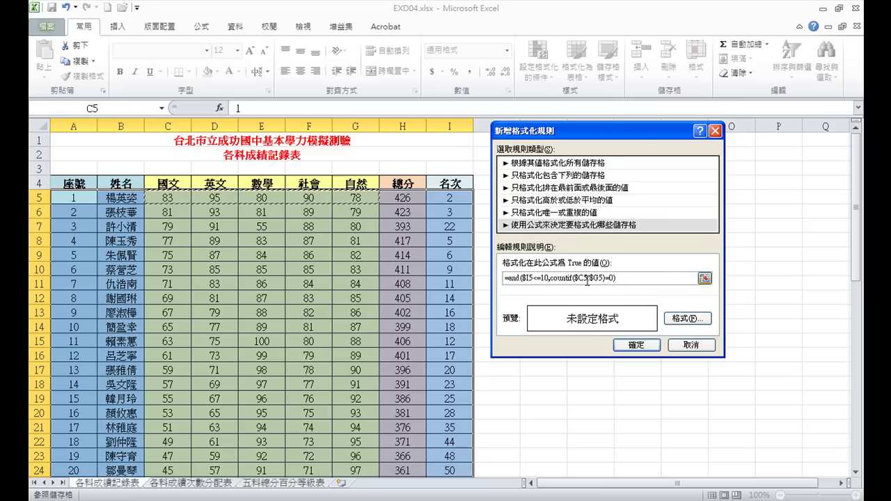
pyautogui.write(',"<60')
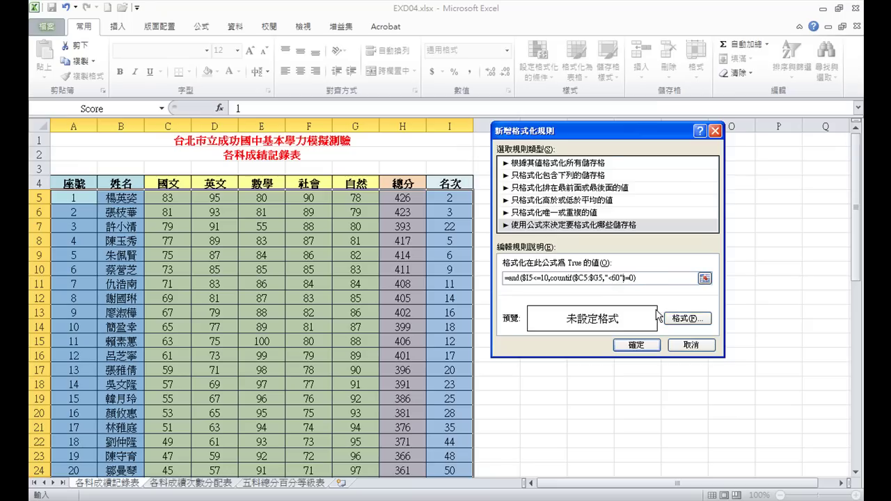
# - Format matching rows with bold orange text on a dark-red fill and apply the rule
pyautogui.click(679, 322)
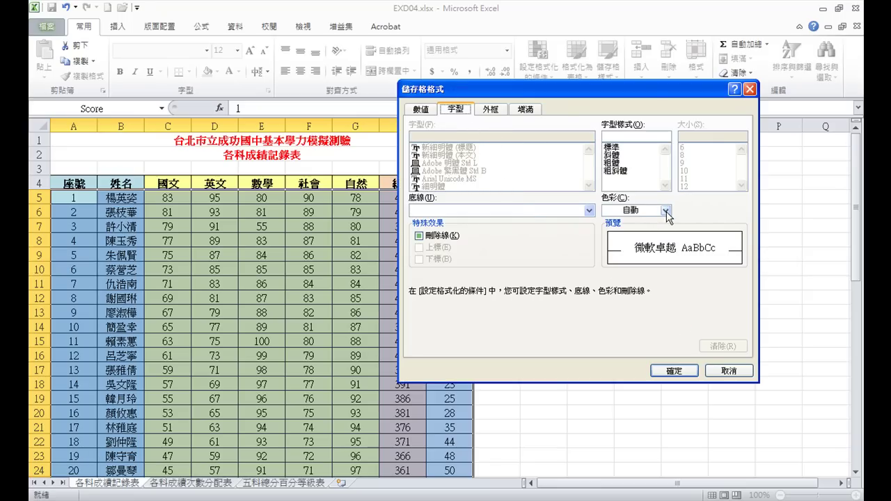
pyautogui.click(667, 212)
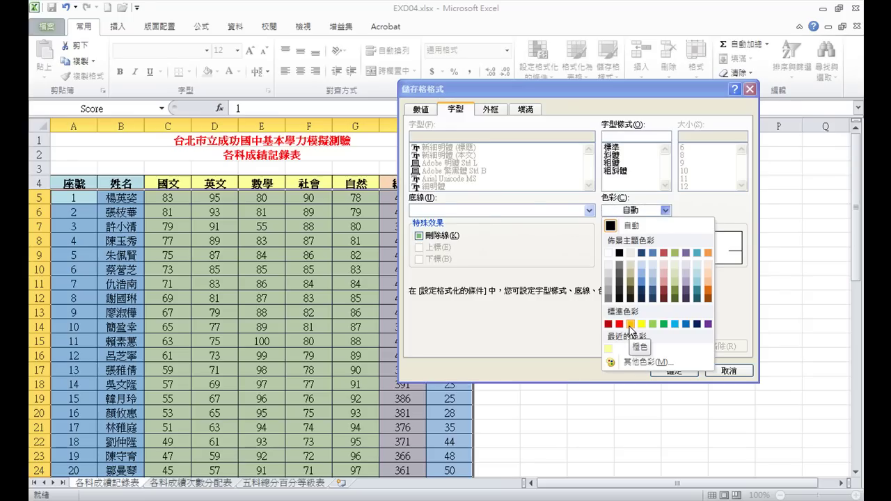
pyautogui.click(630, 324)
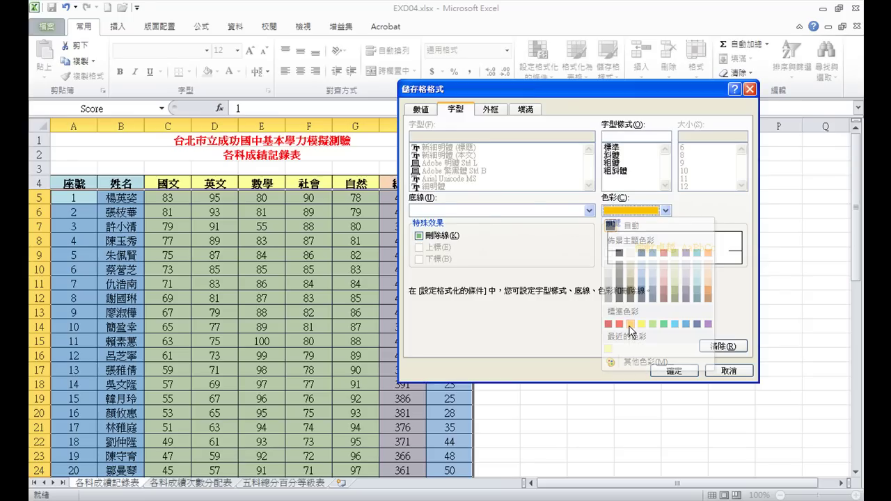
pyautogui.click(612, 163)
pyautogui.click(527, 108)
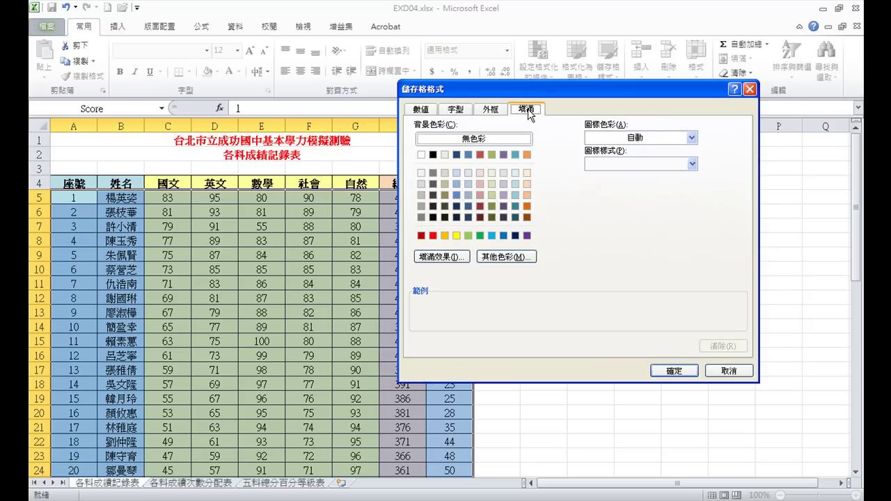
pyautogui.click(422, 237)
pyautogui.click(674, 370)
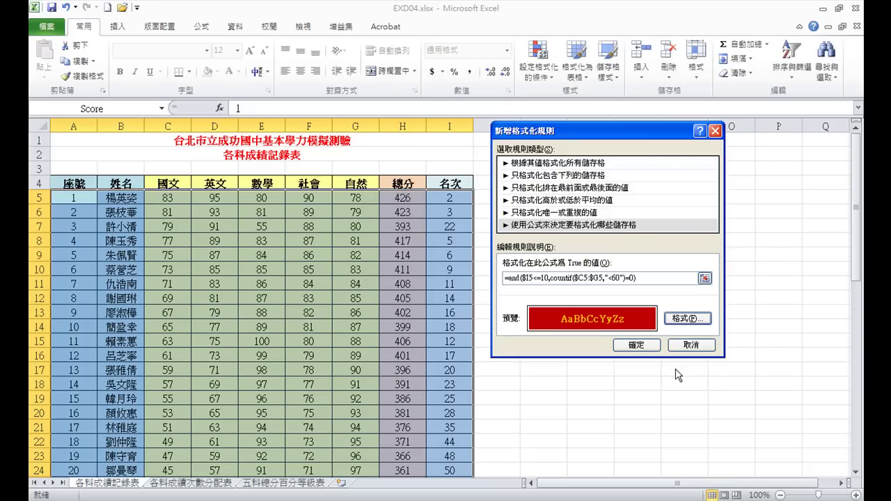
pyautogui.click(635, 345)
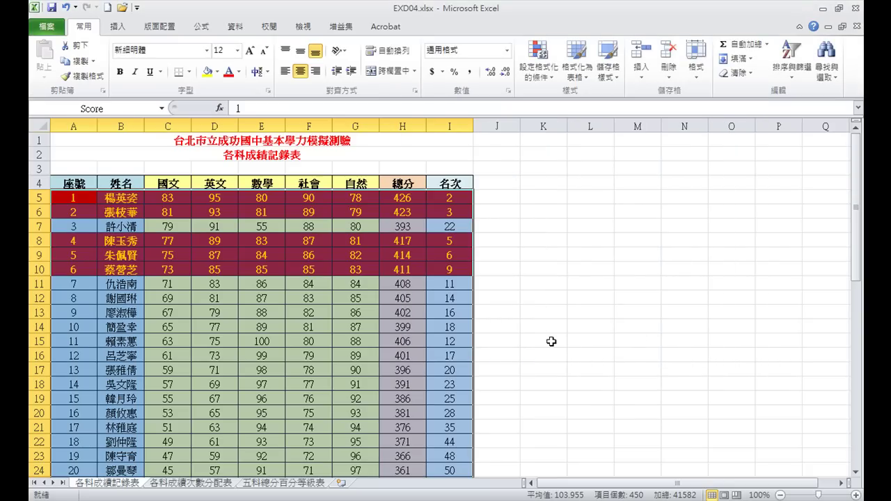
# - Deselect the range and open the 五科總分百分等級表 sheet
pyautogui.hotkey('shift', 'BackSpace')
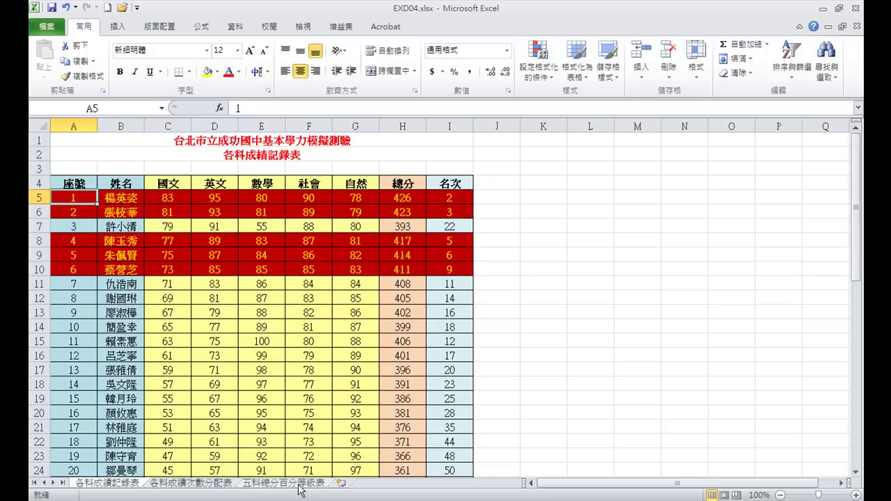
pyautogui.click(301, 489)
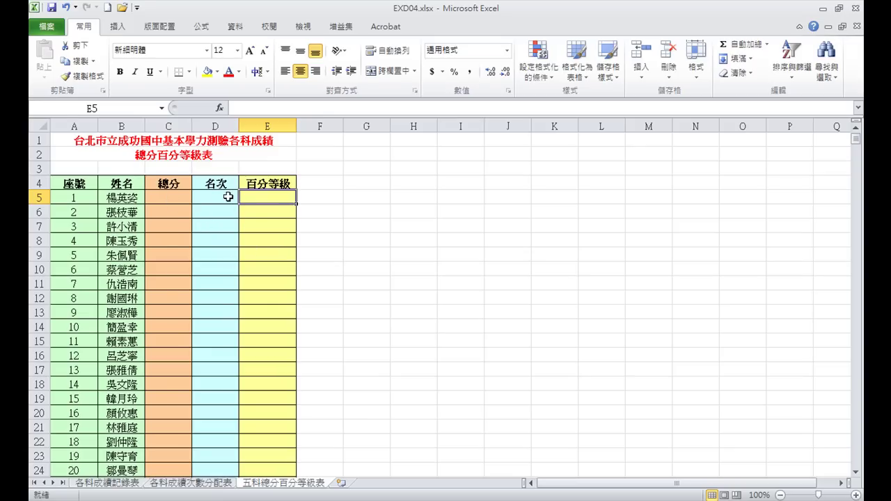
# - On 各科成績記錄表, select the Score named range and scroll to check it reaches row 54
pyautogui.click(118, 484)
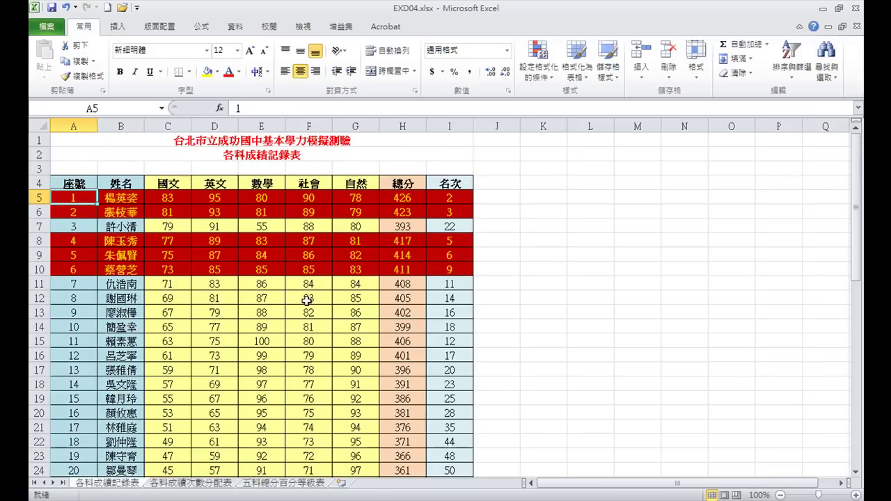
pyautogui.click(161, 108)
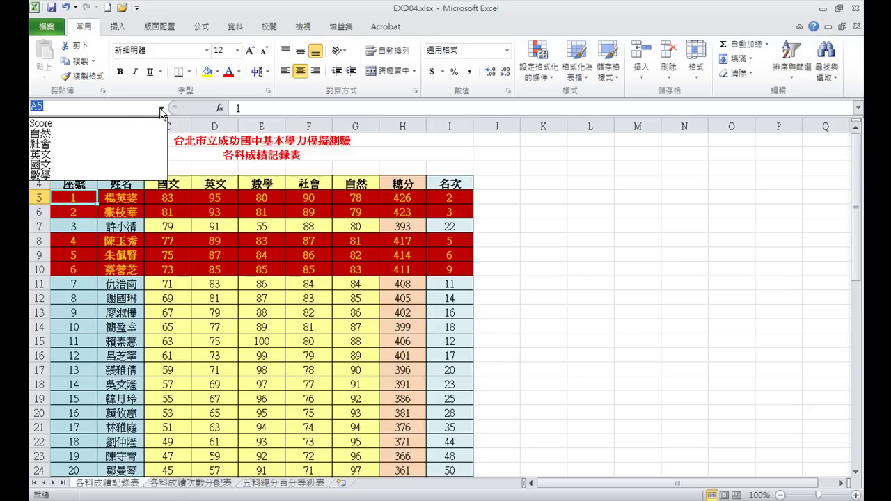
pyautogui.click(77, 124)
pyautogui.scroll(-1, 313, 312)
pyautogui.scroll(-1, 319, 321)
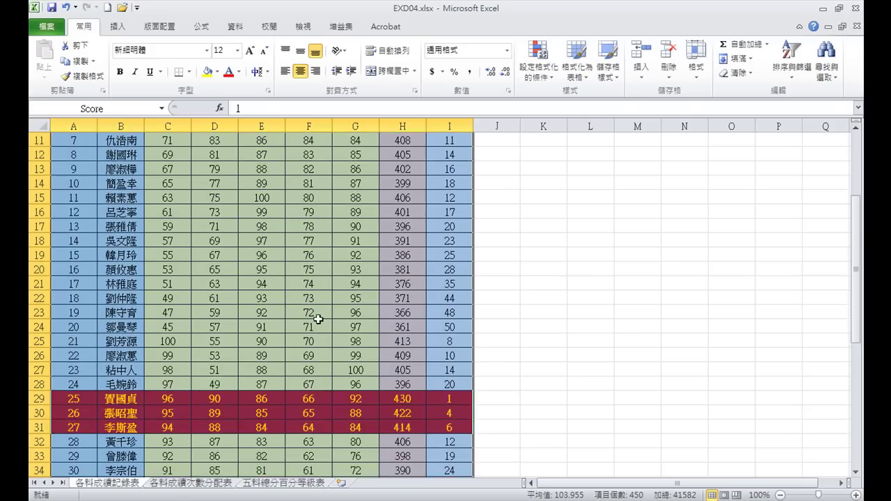
pyautogui.scroll(-4, 319, 321)
pyautogui.scroll(-4, 322, 315)
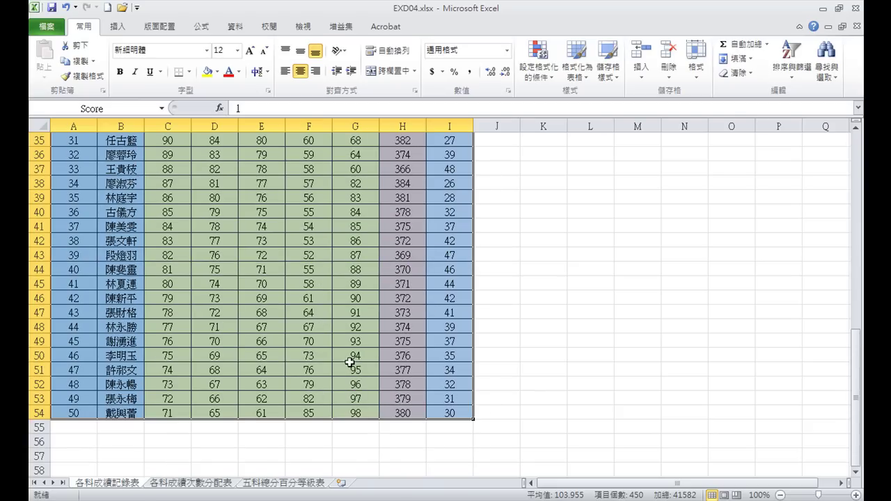
pyautogui.scroll(11, 355, 362)
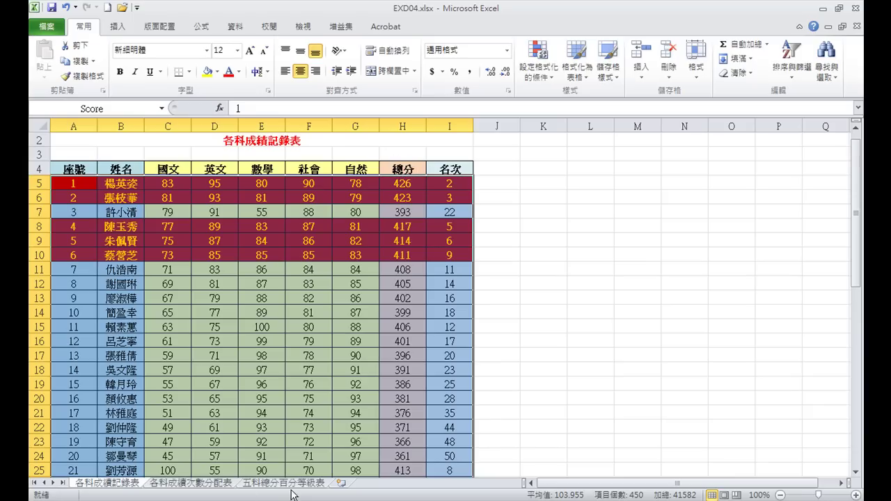
# - On 五科總分百分等級表, start a VLOOKUP formula in C5 and bring up its arguments
pyautogui.click(285, 486)
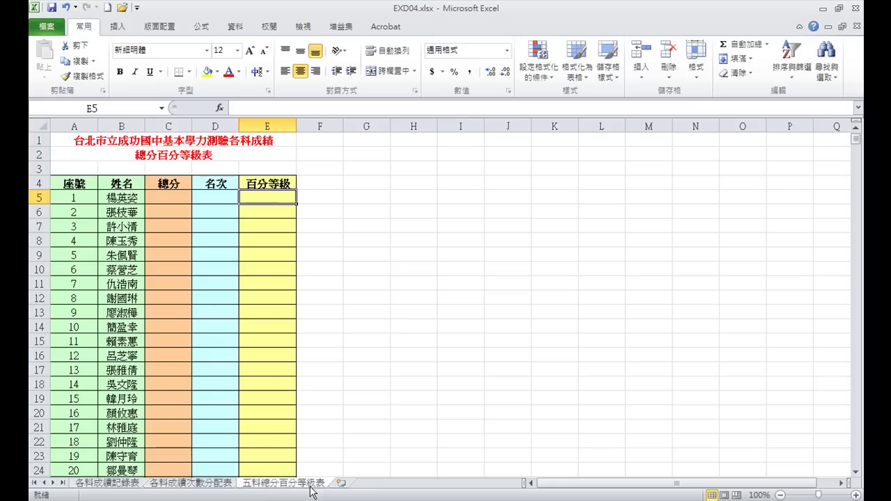
pyautogui.click(170, 200)
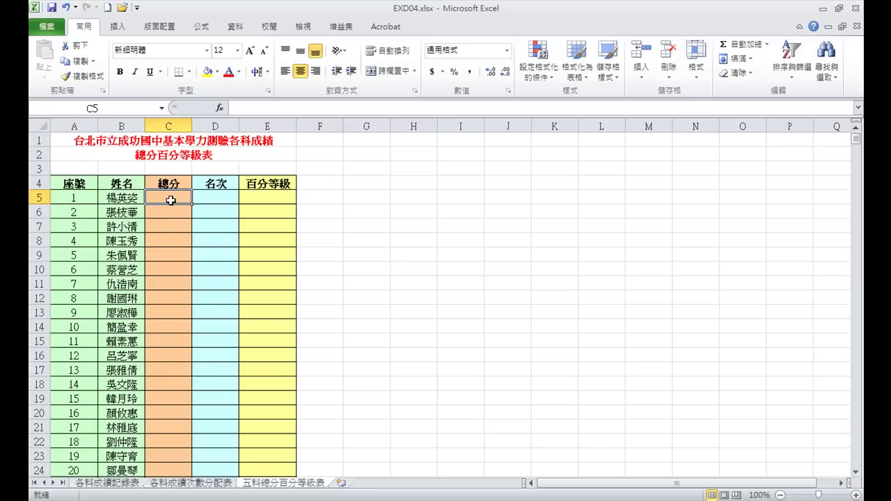
pyautogui.write('=')
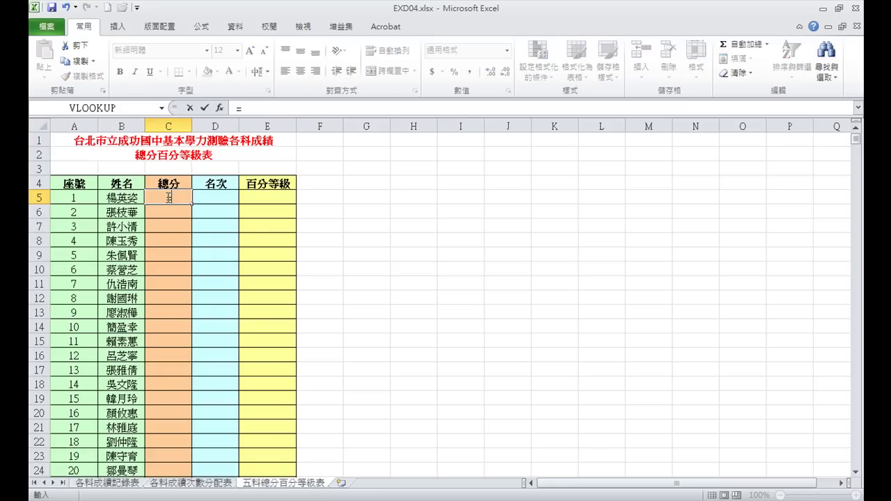
pyautogui.write('vl')
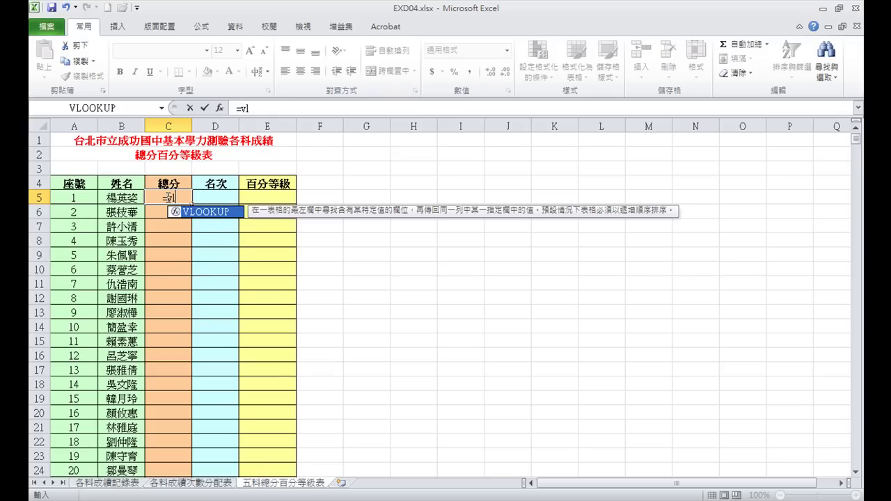
pyautogui.doubleClick(209, 211)
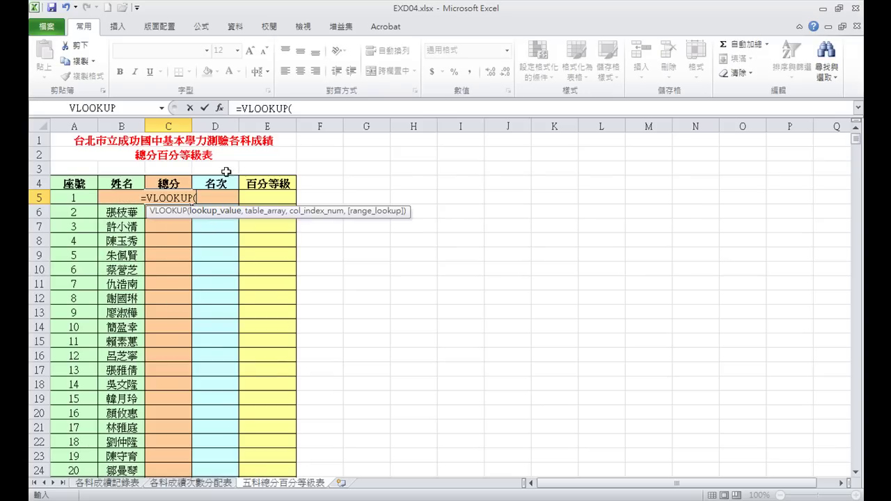
pyautogui.click(220, 108)
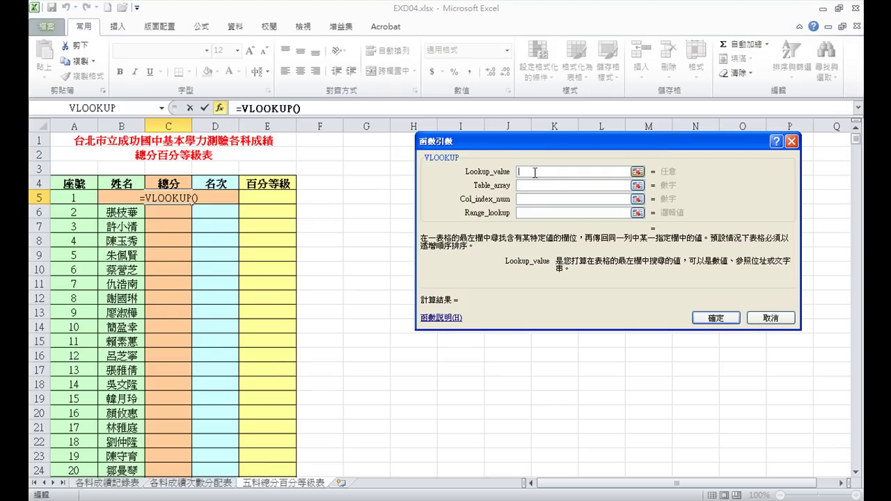
# - Complete =VLOOKUP(A5,Score,8,0) in C5 and fill it down the 總分 column
pyautogui.click(77, 198)
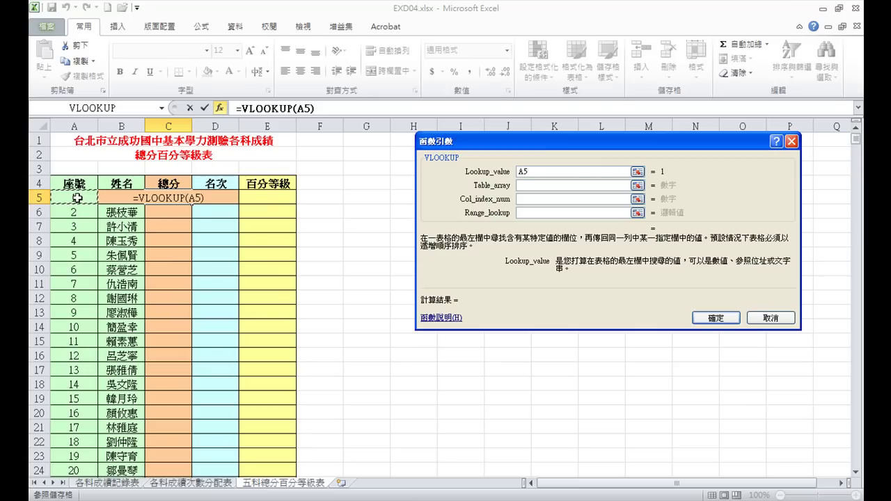
pyautogui.click(523, 185)
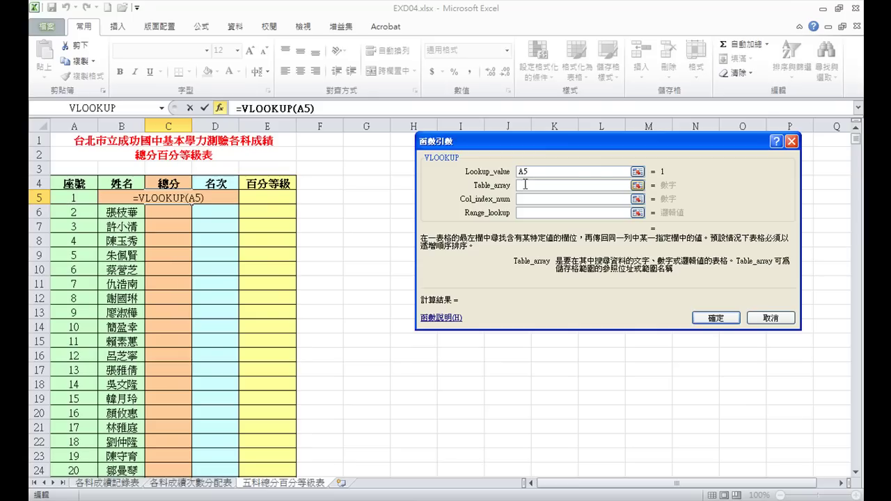
pyautogui.press('F3')
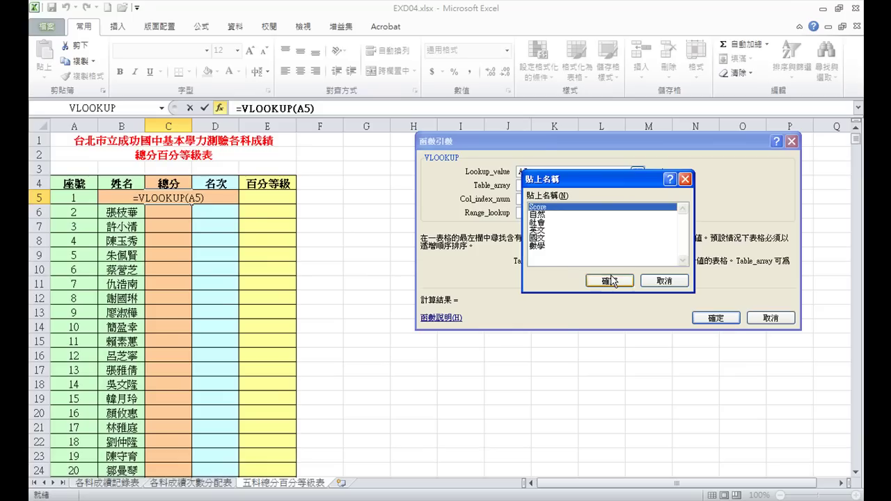
pyautogui.click(610, 279)
pyautogui.click(535, 200)
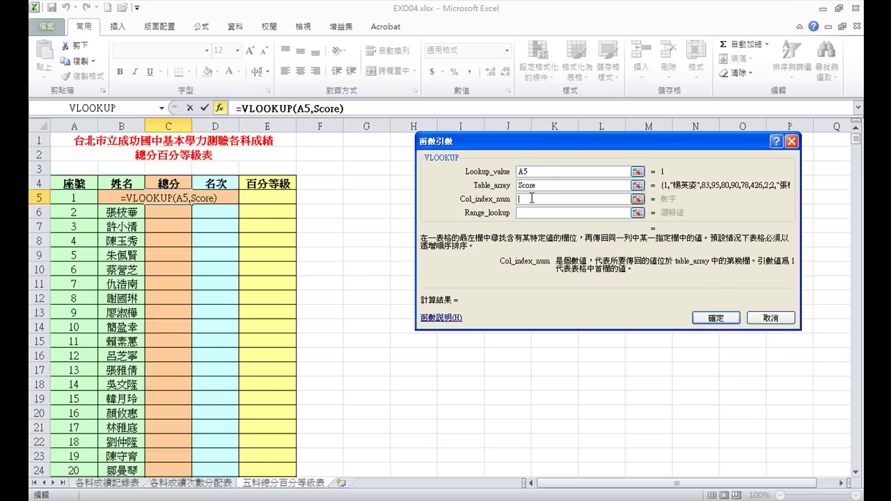
pyautogui.write('8')
pyautogui.click(533, 212)
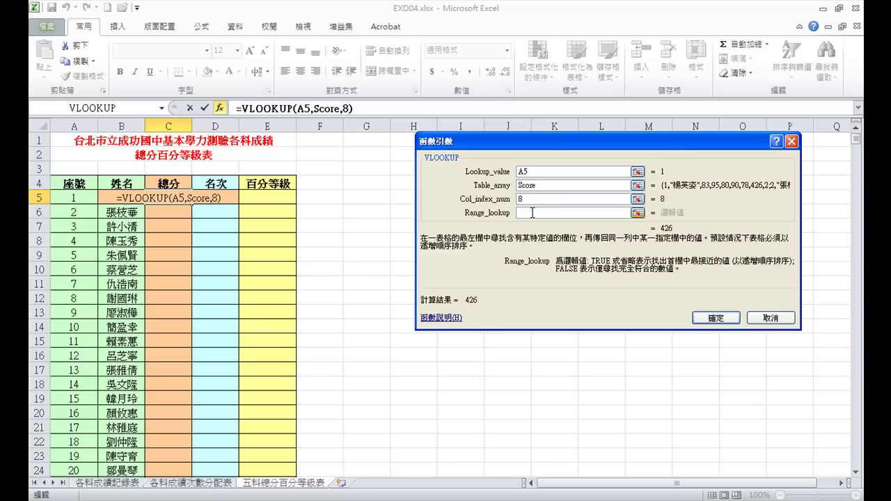
pyautogui.write('0')
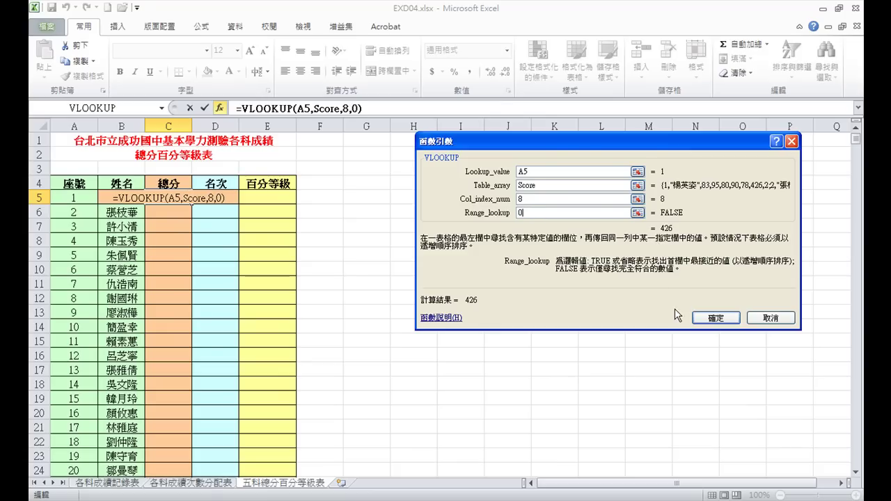
pyautogui.click(718, 319)
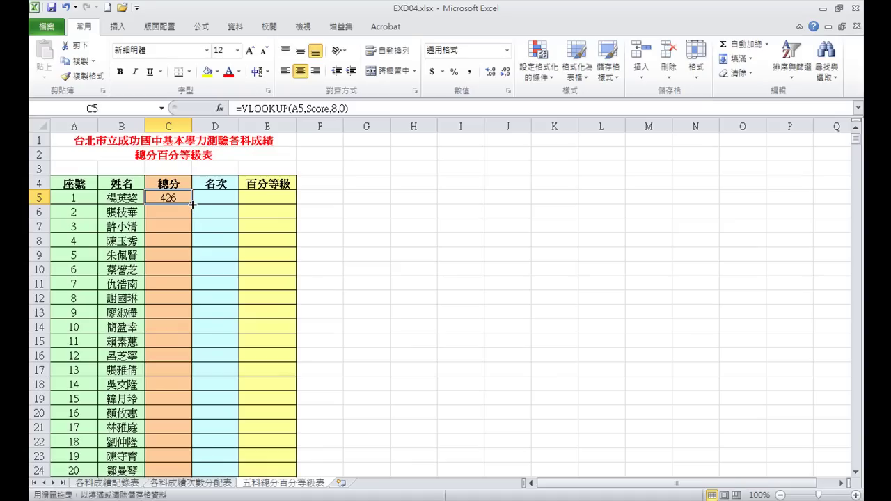
pyautogui.doubleClick(192, 205)
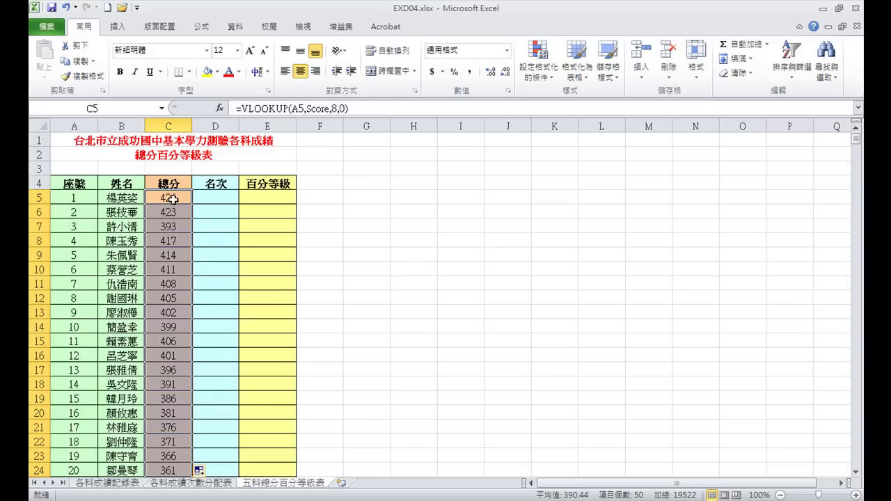
pyautogui.click(172, 199)
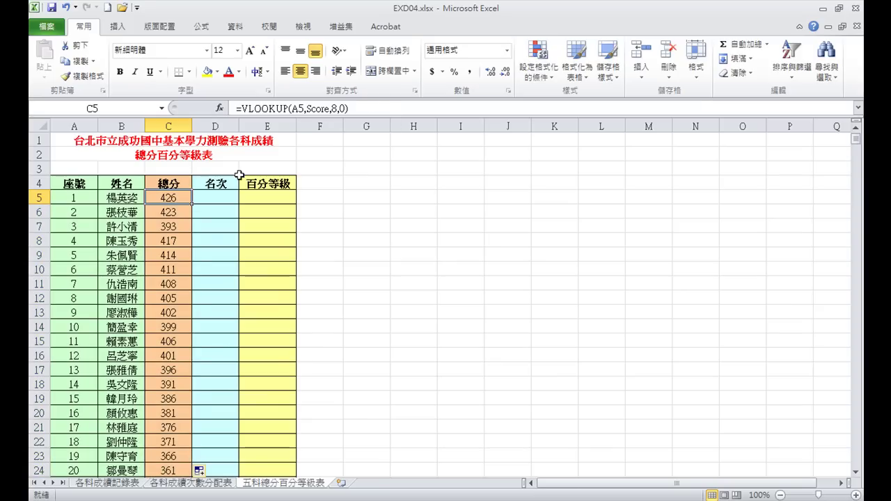
# - Copy C5's VLOOKUP formula text and paste it into D5 for the rank
pyautogui.moveTo(350, 107); pyautogui.dragTo(249, 108)
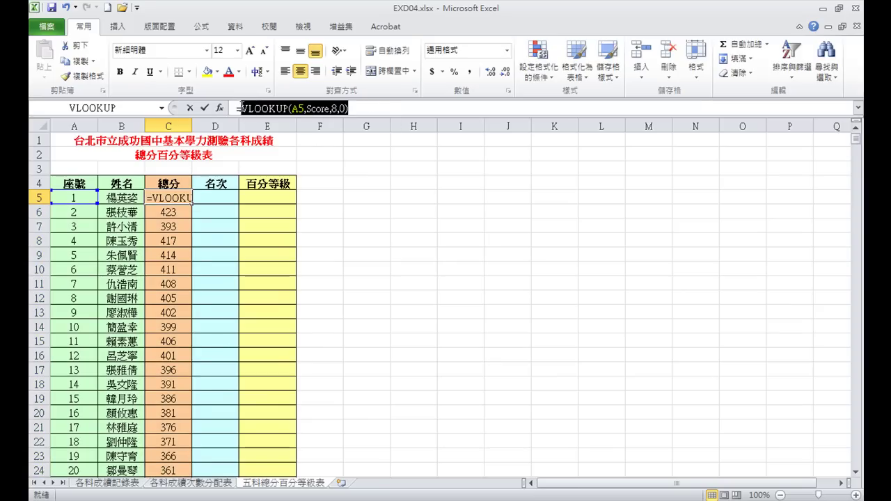
pyautogui.rightClick(297, 110)
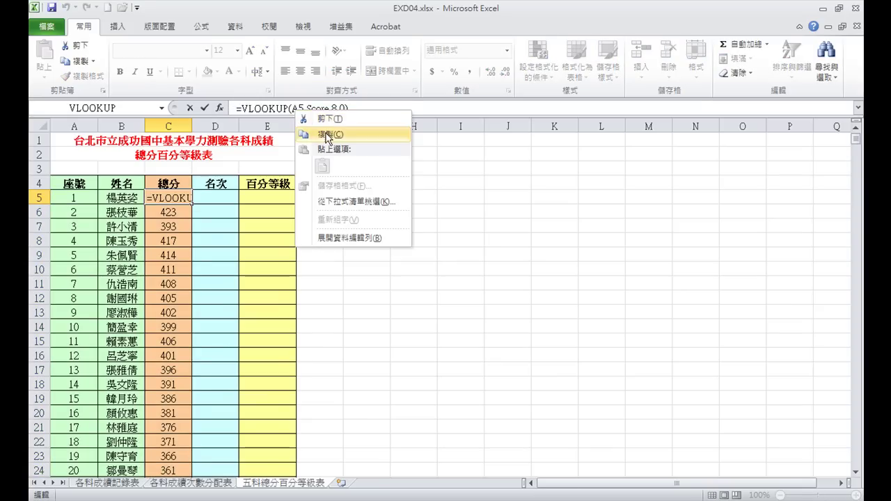
pyautogui.click(326, 136)
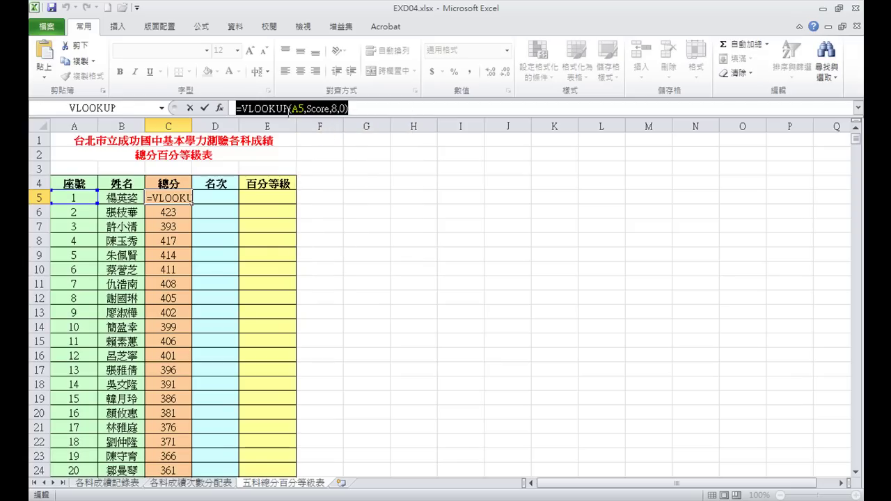
pyautogui.click(189, 108)
pyautogui.click(218, 197)
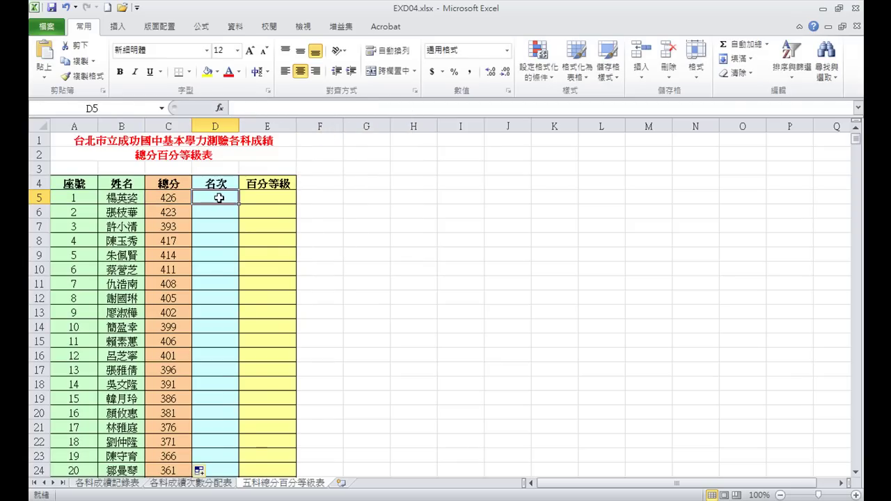
pyautogui.rightClick(221, 200)
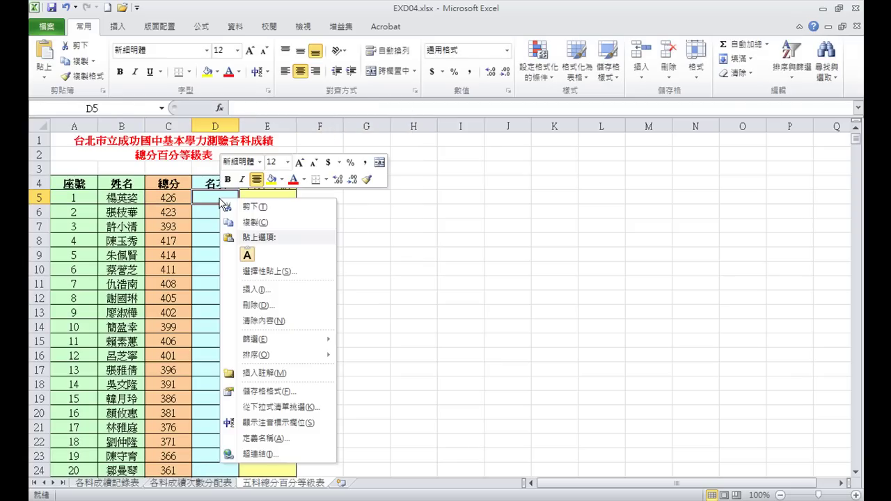
pyautogui.click(247, 255)
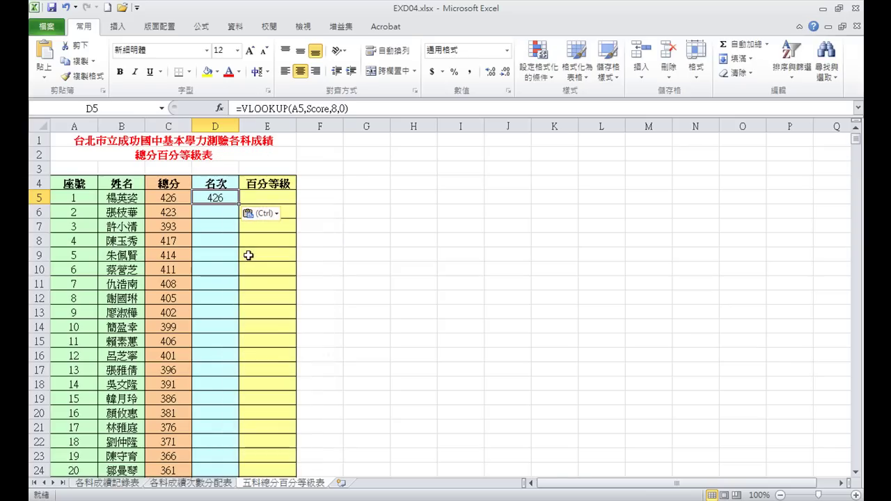
# - Change D5 to =VLOOKUP(A5,Score,9,0) and fill the ranks down the 名次 column
pyautogui.click(333, 108)
pyautogui.write('9')
pyautogui.click(204, 108)
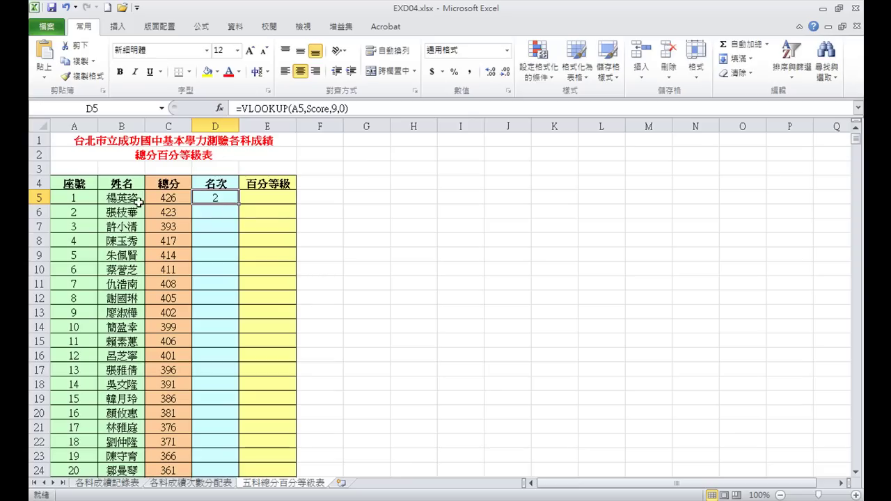
pyautogui.doubleClick(239, 203)
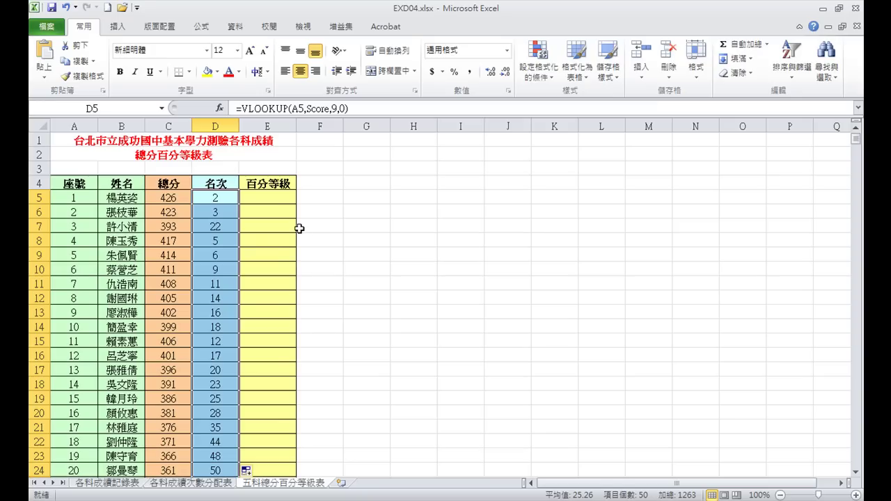
pyautogui.click(275, 199)
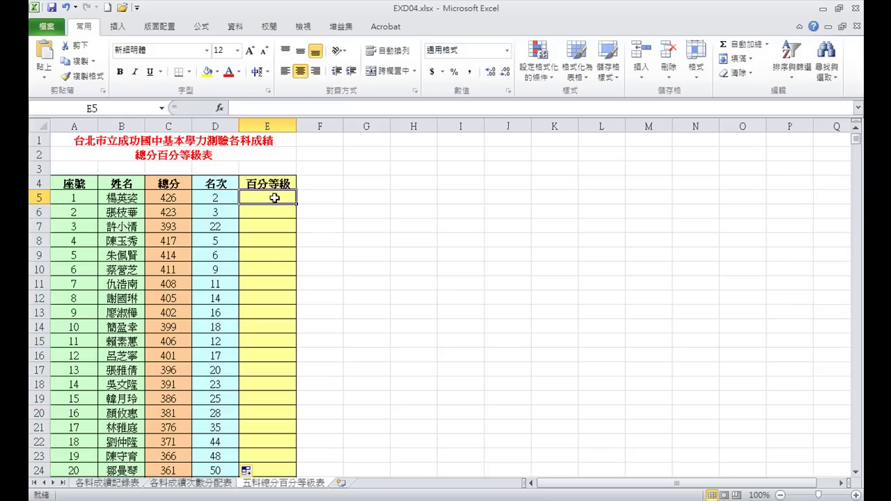
# - Begin E5's formula as =100-100/COUNT($C$5:$C$54) with an absolute count range
pyautogui.write('=')
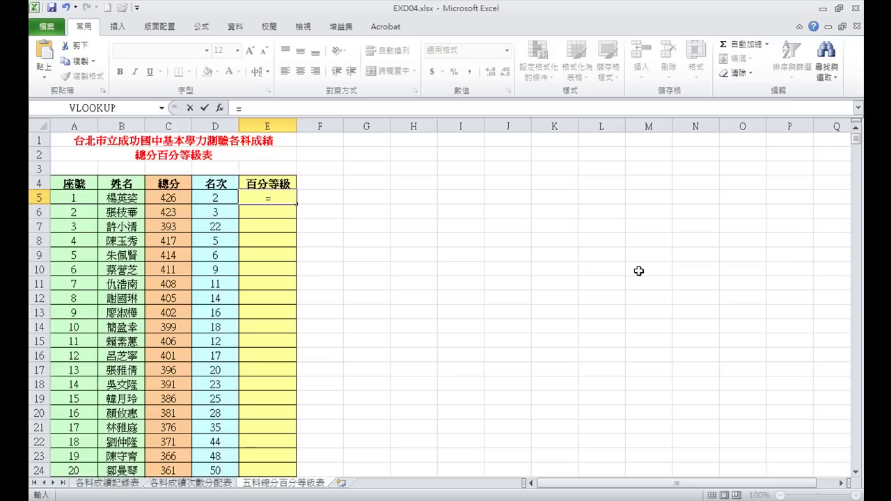
pyautogui.write('100-')
pyautogui.write('100/')
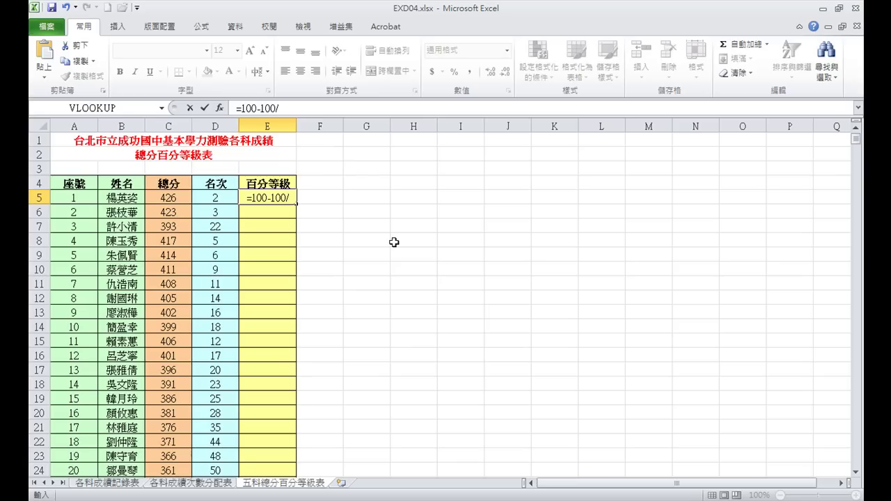
pyautogui.write('cou')
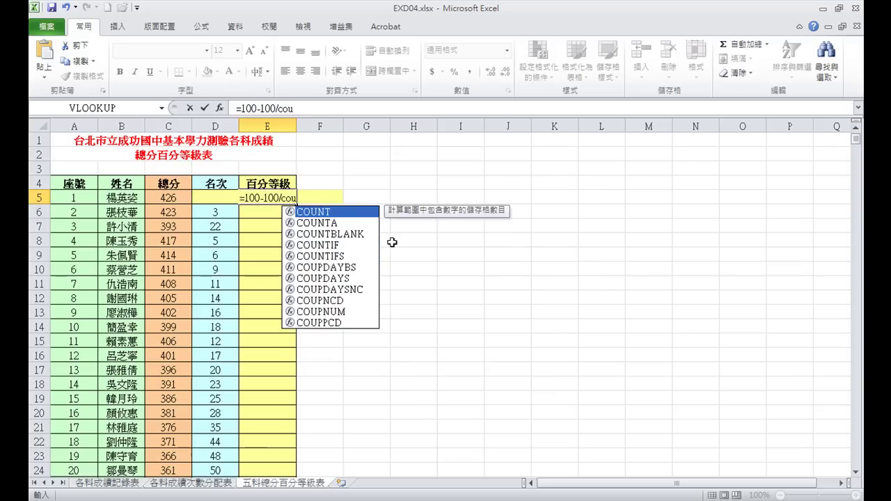
pyautogui.doubleClick(334, 212)
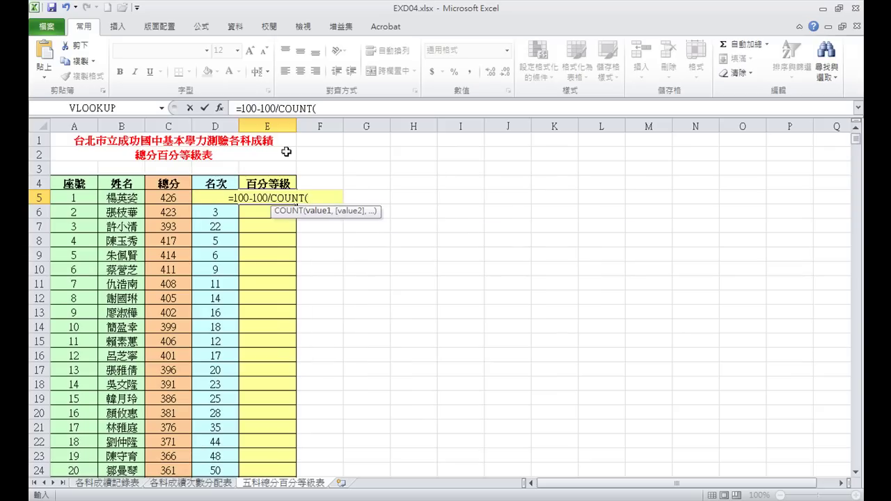
pyautogui.click(220, 110)
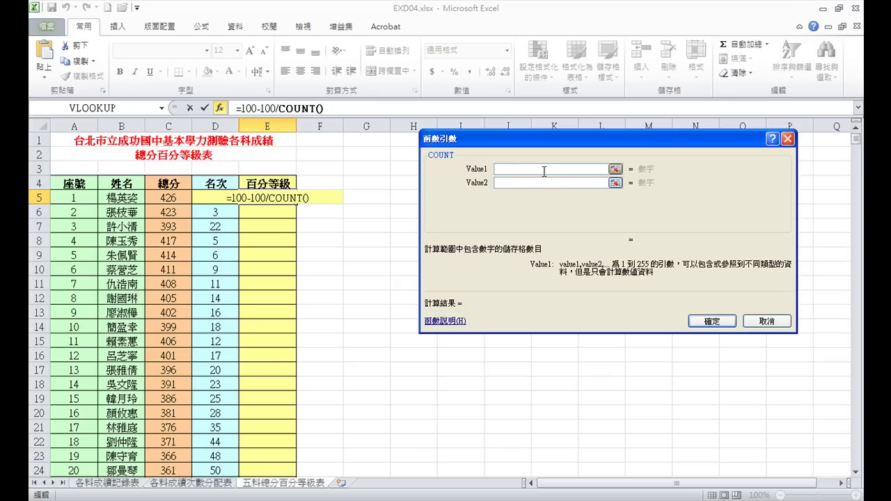
pyautogui.click(171, 200)
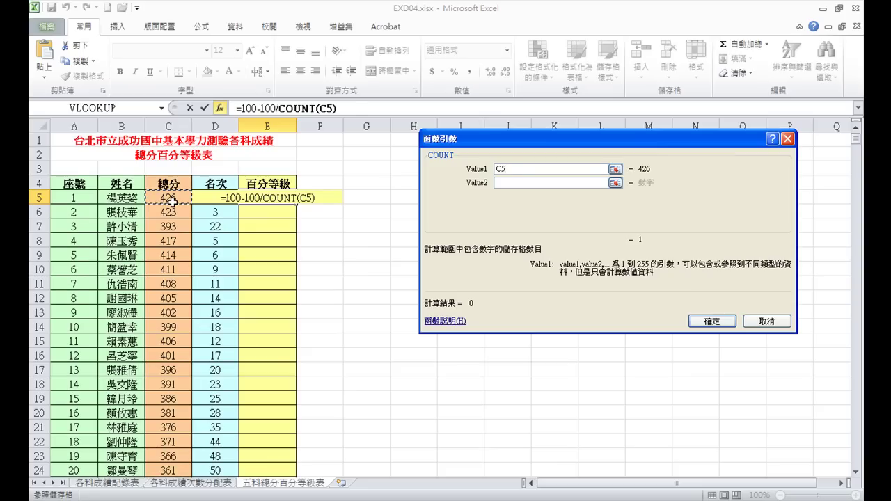
pyautogui.hotkey('ctrl', 'shift', 'Down')
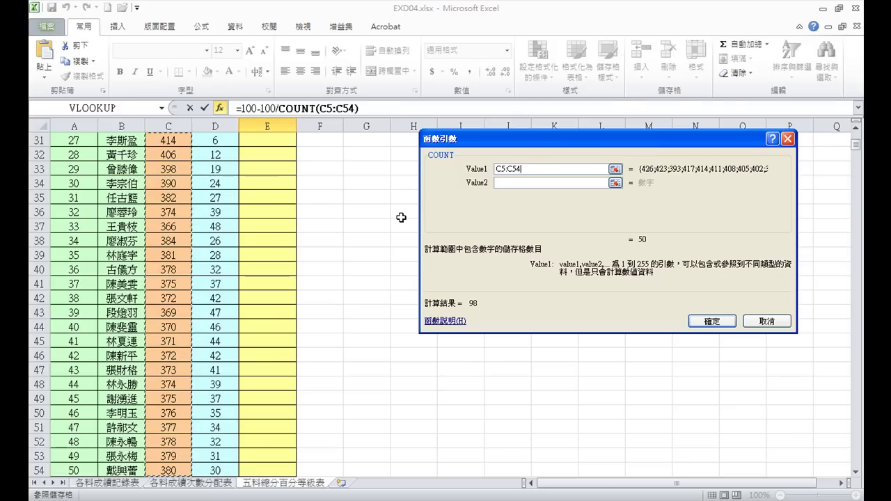
pyautogui.press('F4')
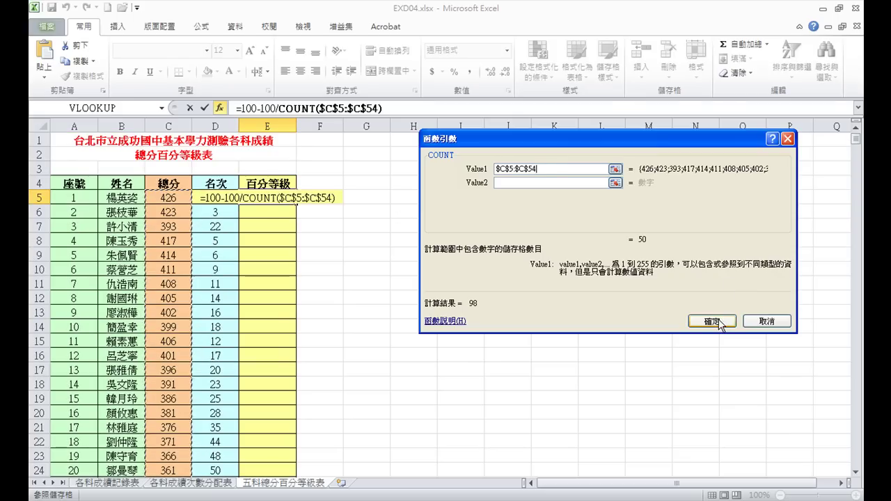
pyautogui.click(719, 320)
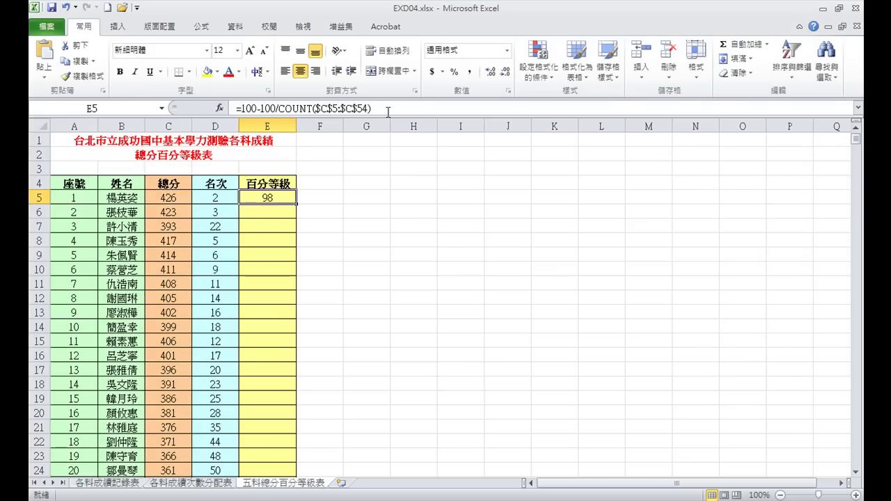
# - Finish E5's formula with *(D5-0.5), giving a percentile grade of 97
pyautogui.click(366, 110)
pyautogui.write('*()')
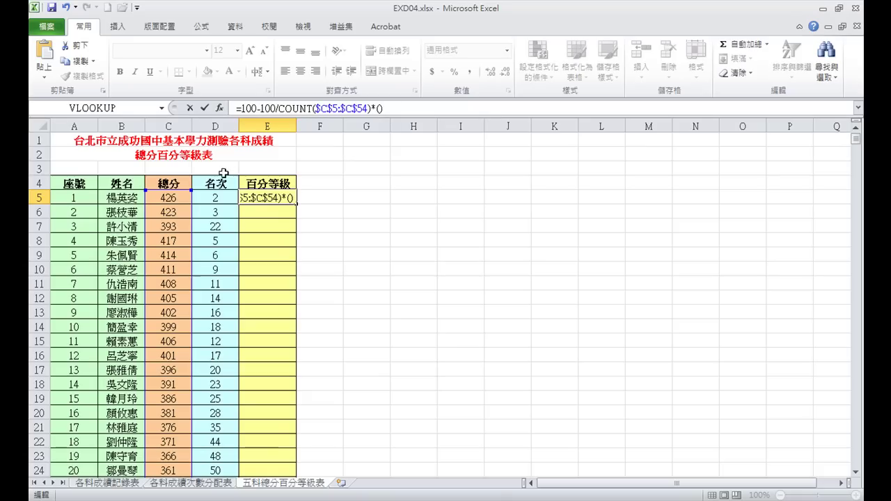
pyautogui.click(216, 200)
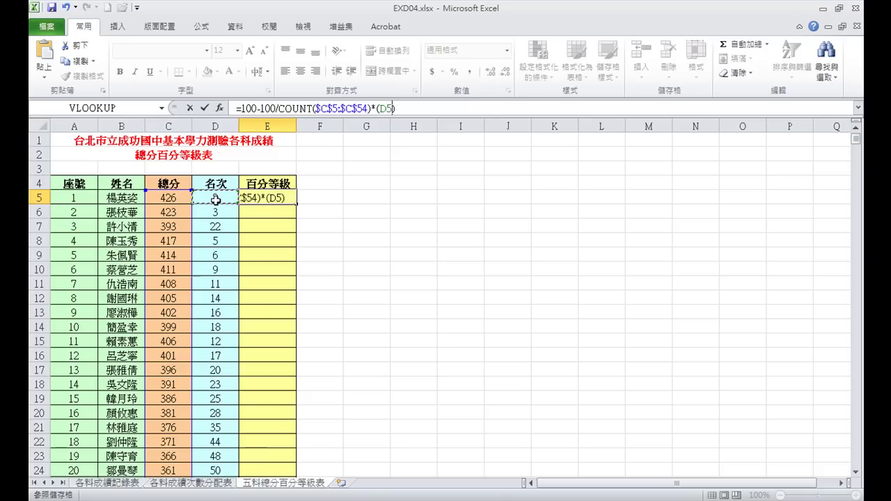
pyautogui.write('-0.5')
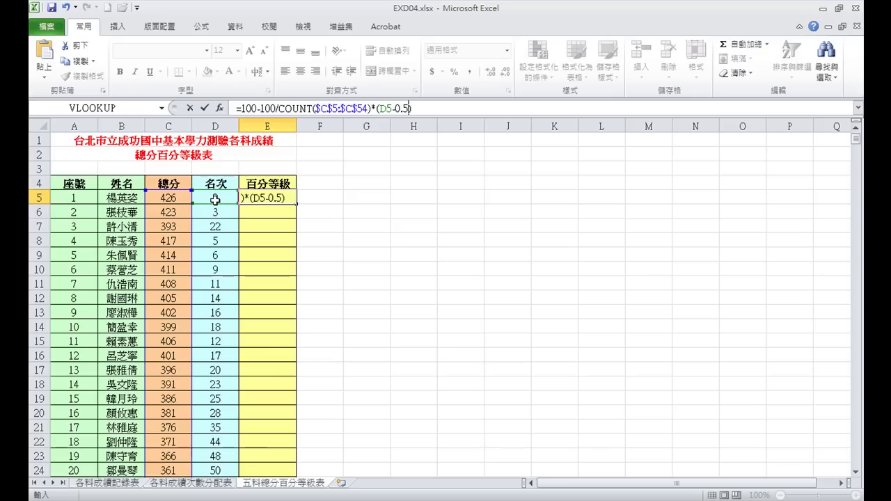
pyautogui.click(203, 108)
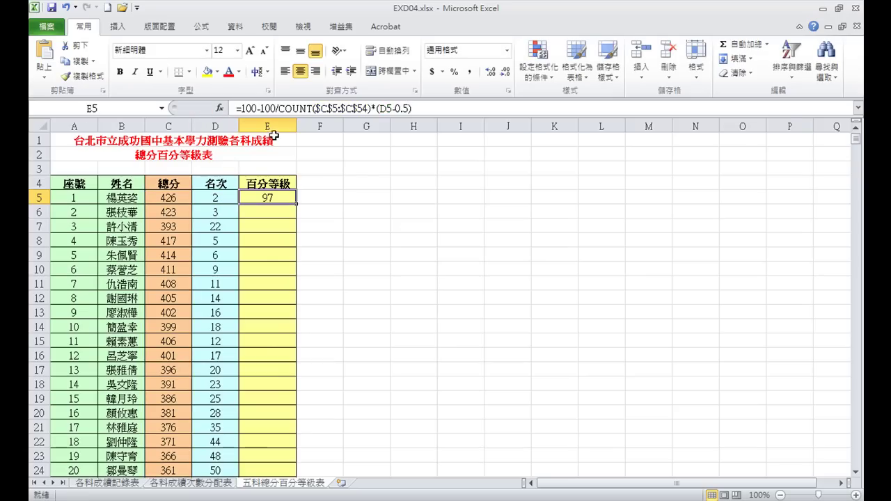
# - Fill the percentile formula down the whole 百分等級 column
pyautogui.doubleClick(297, 204)
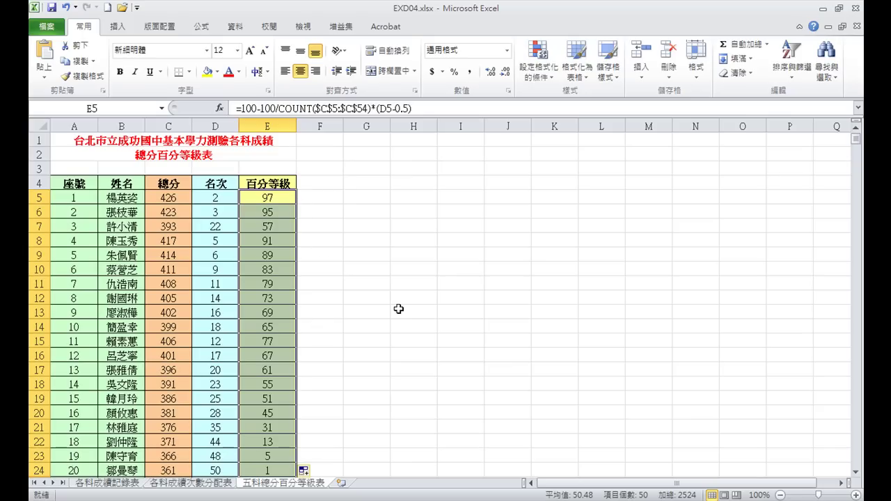
pyautogui.scroll(-3, 399, 306)
pyautogui.scroll(3, 399, 303)
# - Sort the table by 百分等級 from largest to smallest, topped by 430 at 99
pyautogui.click(277, 198)
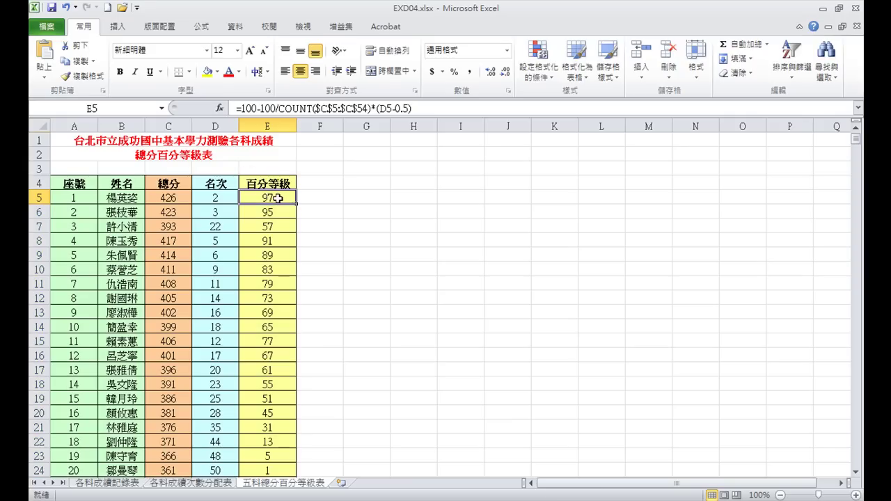
pyautogui.click(792, 80)
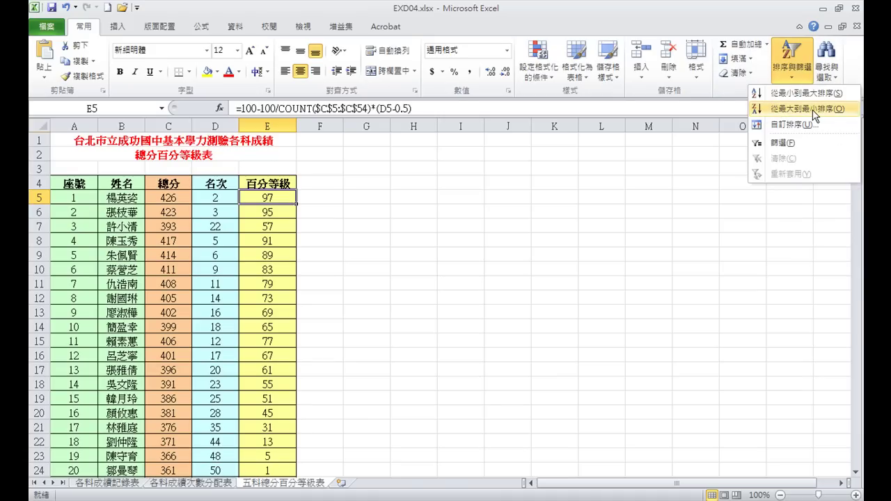
pyautogui.click(808, 109)
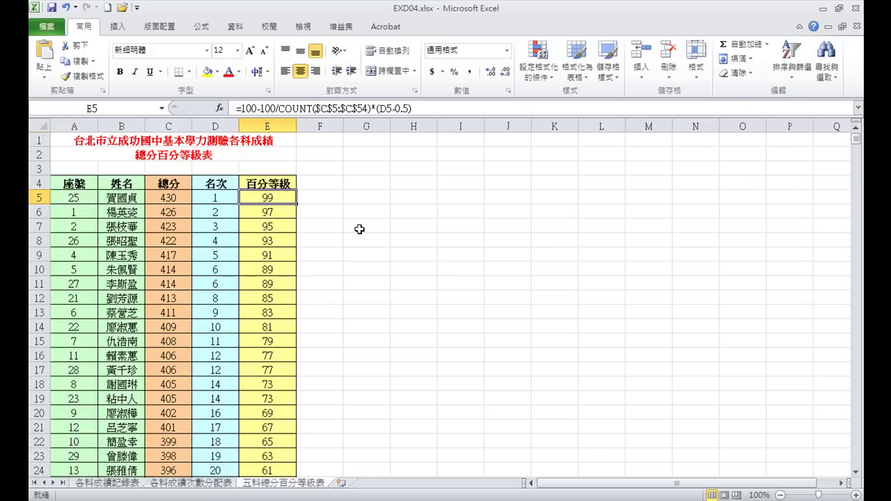
# - Save the workbook as EXA04.xlsx in the EX04 folder
pyautogui.click(50, 31)
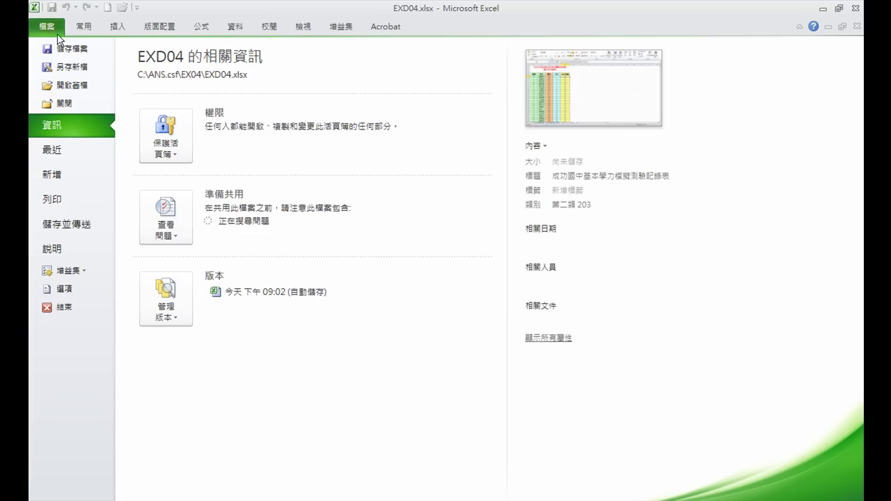
pyautogui.press('Escape')
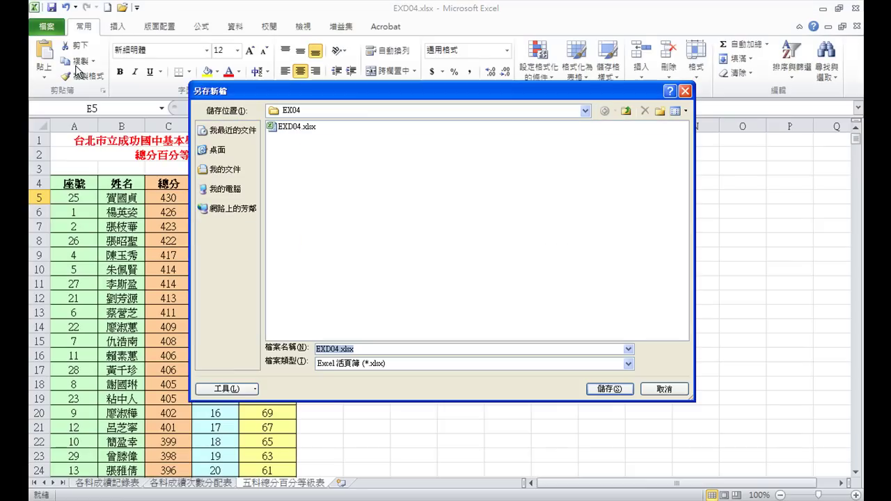
pyautogui.click(326, 345)
pyautogui.press('Delete')
pyautogui.write('A')
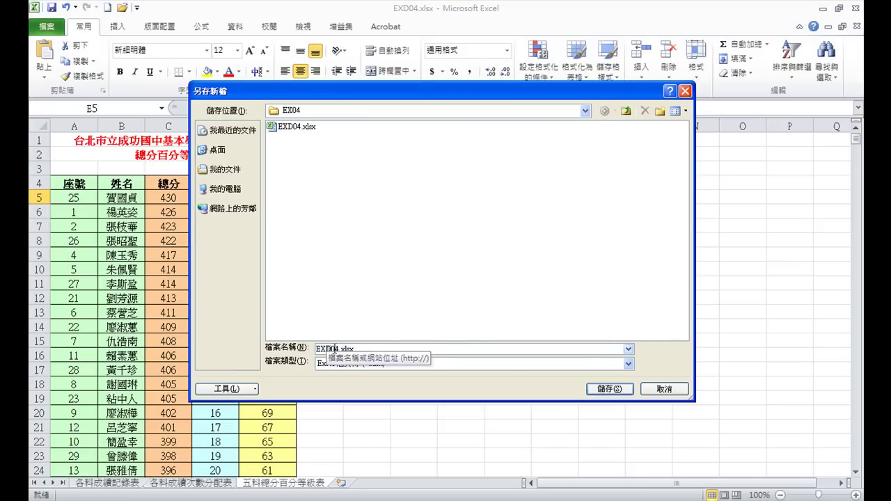
pyautogui.click(613, 388)
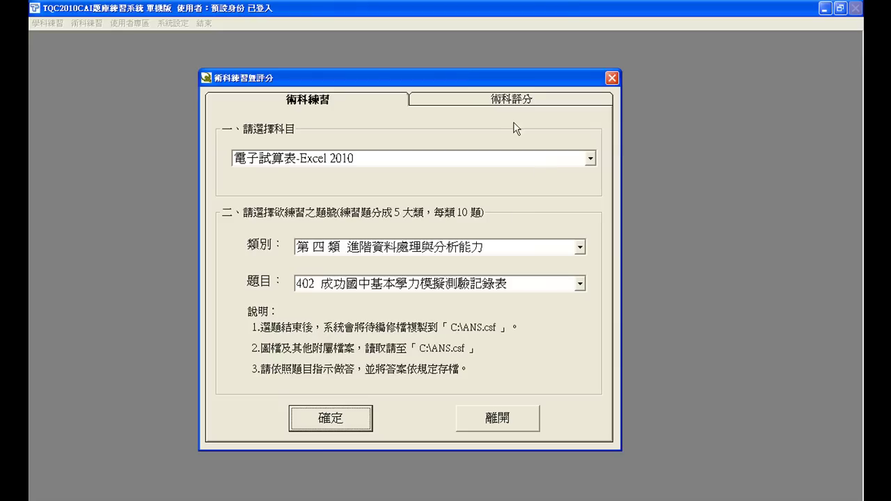
# - Grade Excel 2010 question 402 on the 術科評分 page
pyautogui.click(505, 103)
pyautogui.click(332, 417)
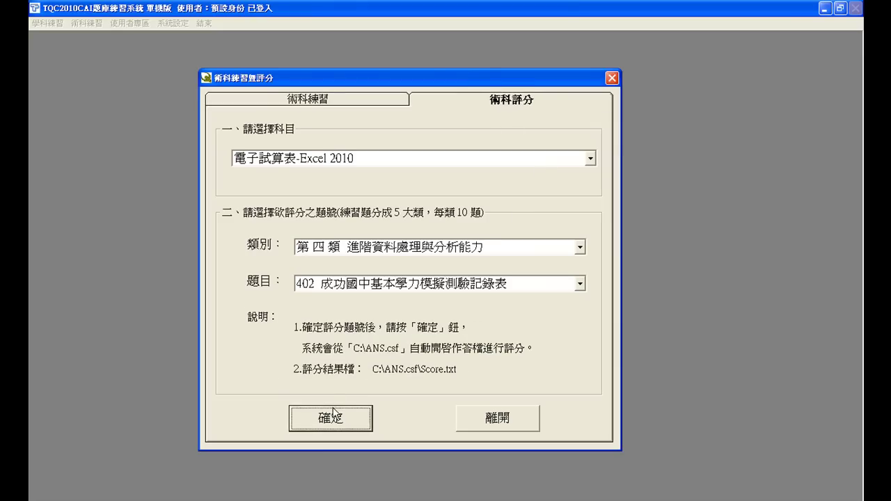